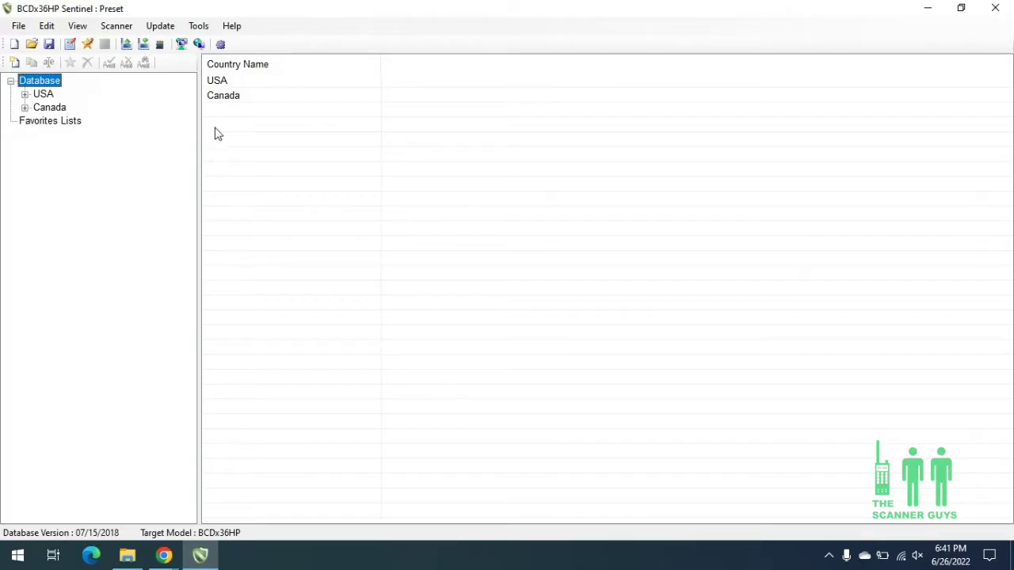
- Update the master database (HPDB) so it reads version 06/19/2022, acknowledging the completion message
click(163, 27)
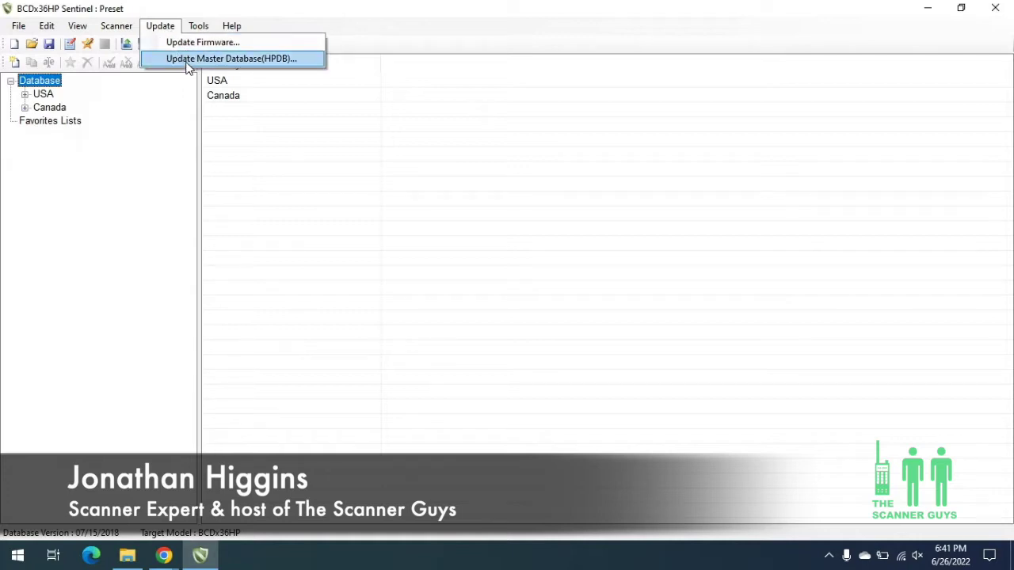
click(191, 61)
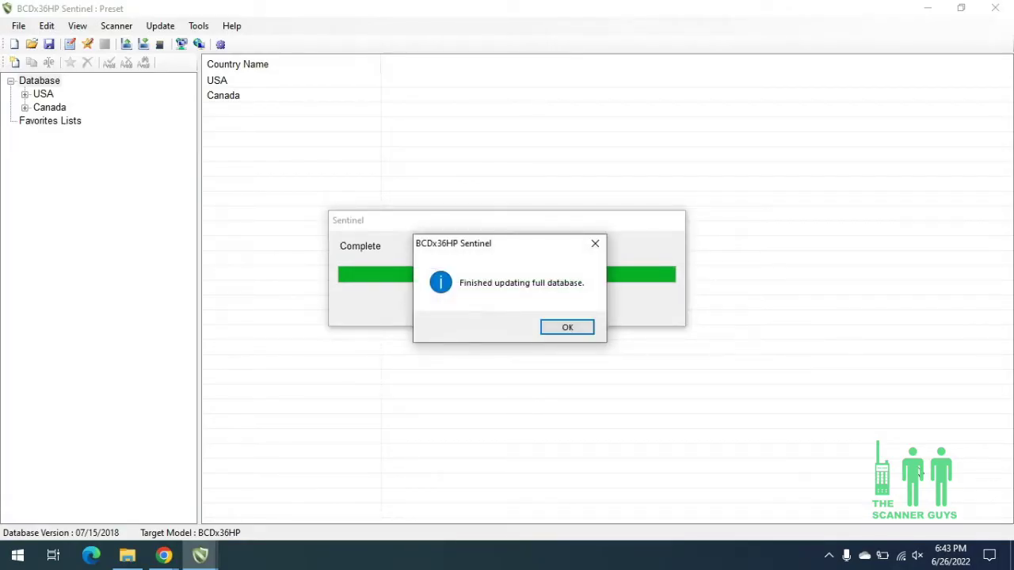
click(567, 328)
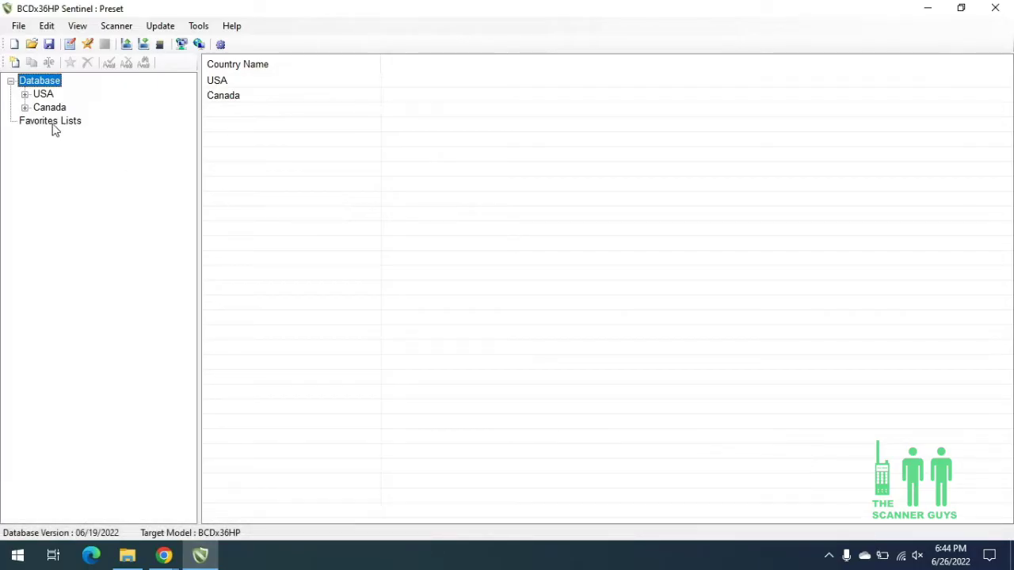
- Open the Cumberland County listing under Maine on RadioReference.com
click(24, 95)
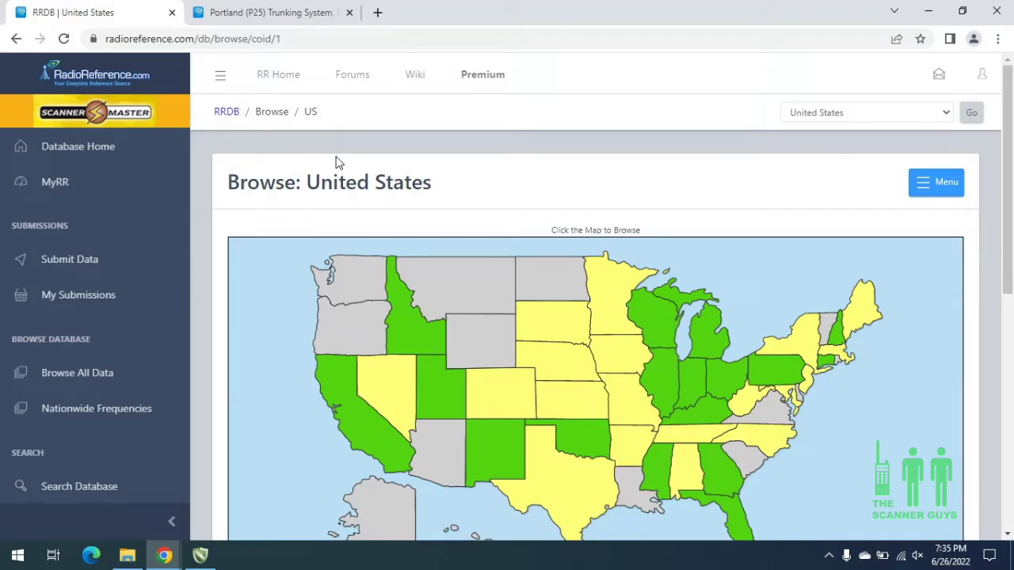
click(860, 323)
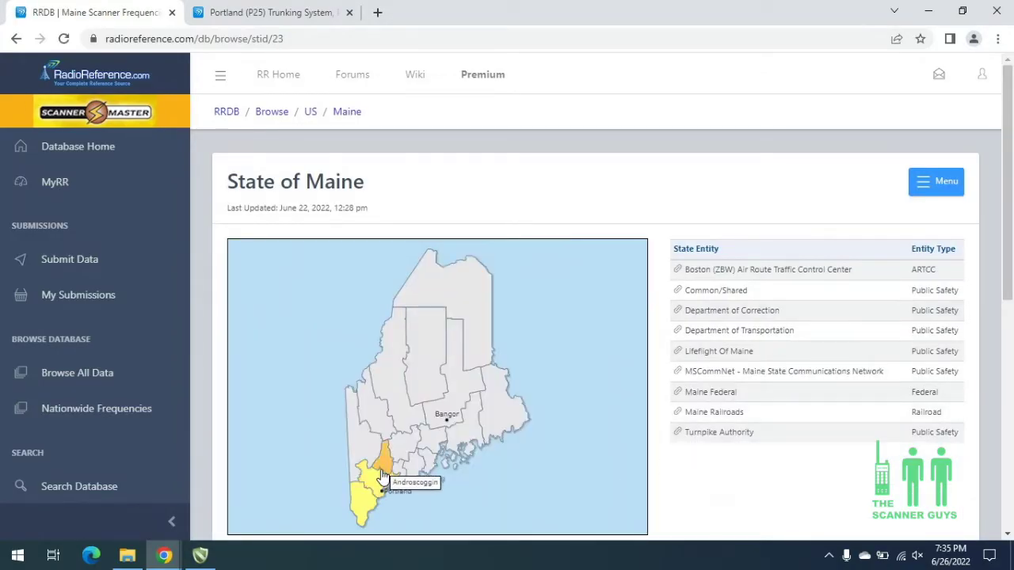
click(382, 483)
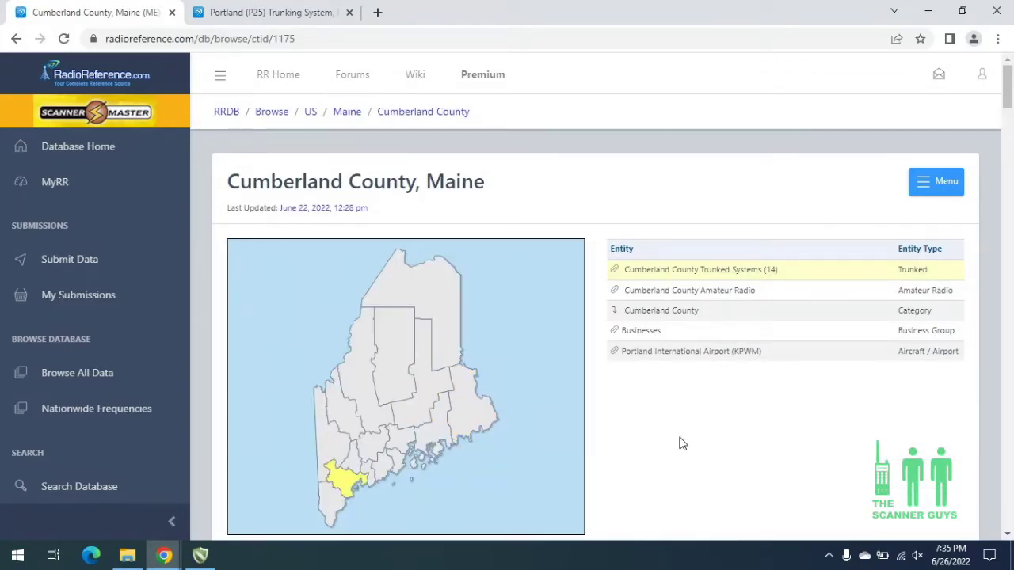
- Scroll through Cumberland County's frequency tables grouped by town and back up
scroll(681, 442, down, 3)
scroll(681, 442, down, 3)
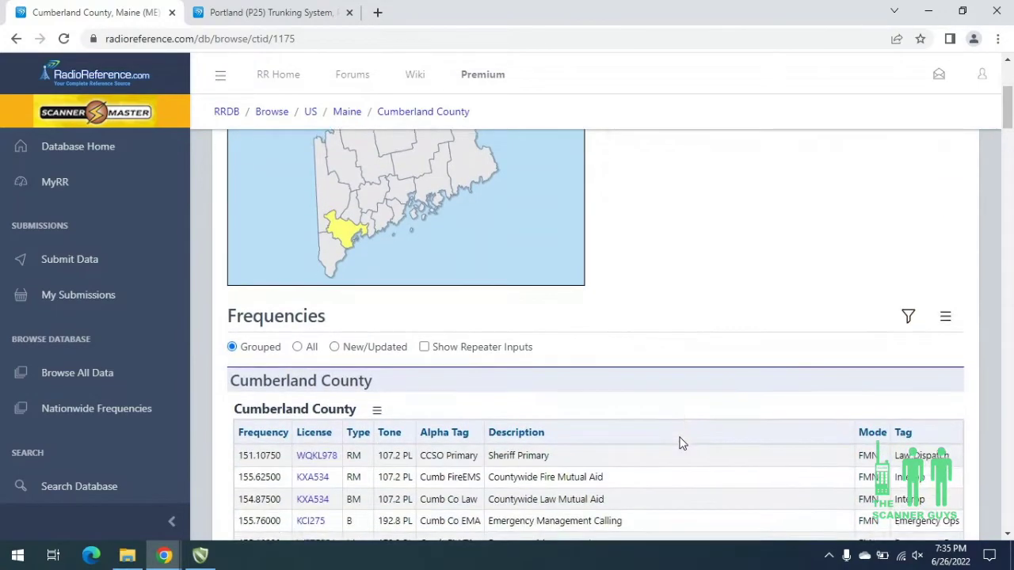
scroll(681, 442, down, 4)
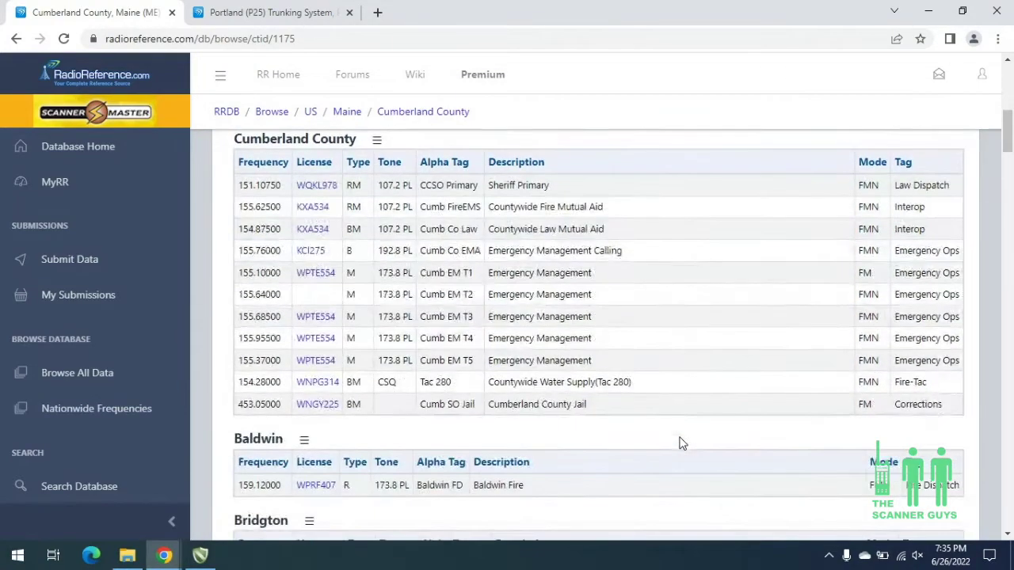
scroll(681, 442, down, 4)
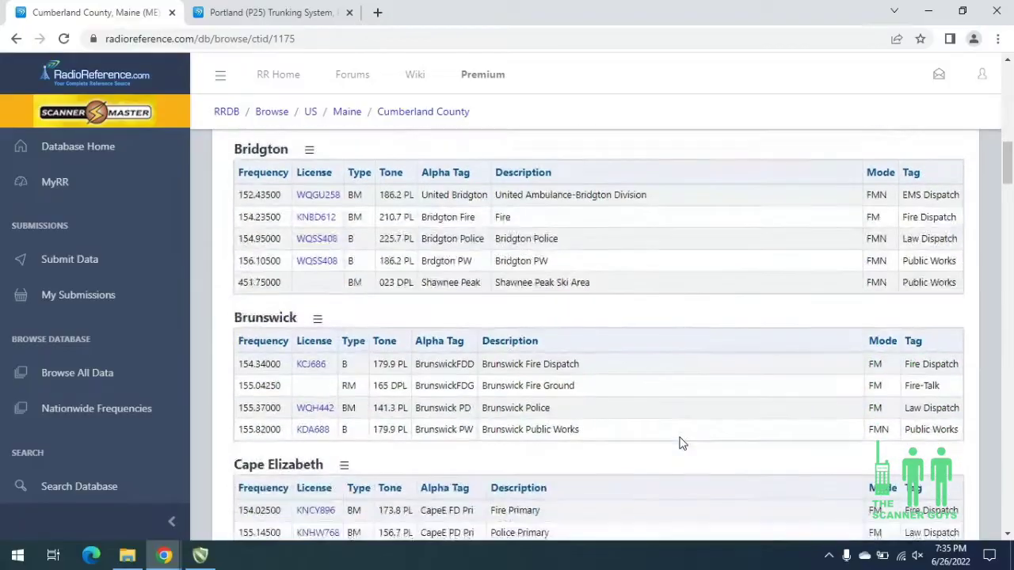
scroll(681, 443, down, 4)
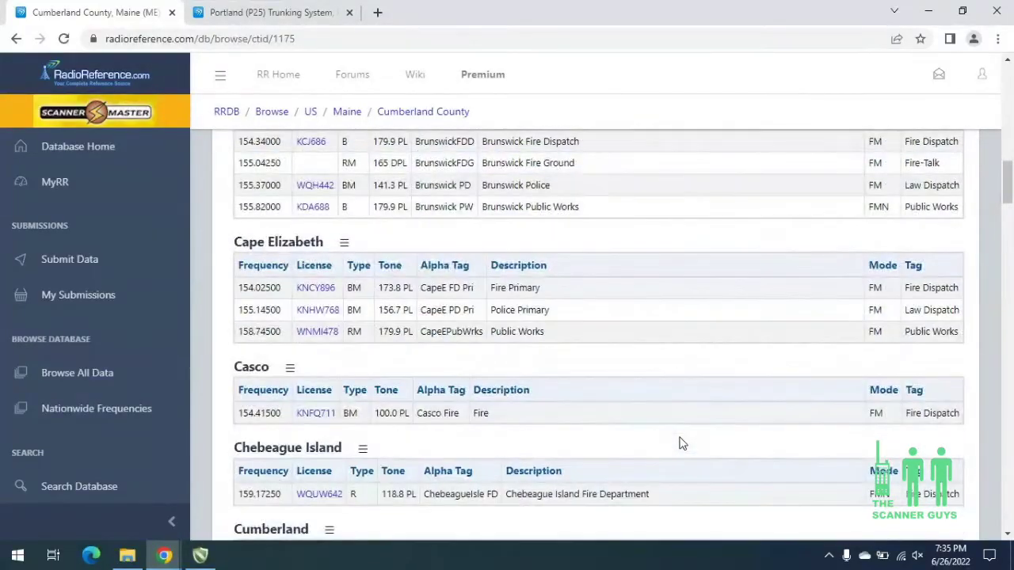
scroll(681, 444, down, 3)
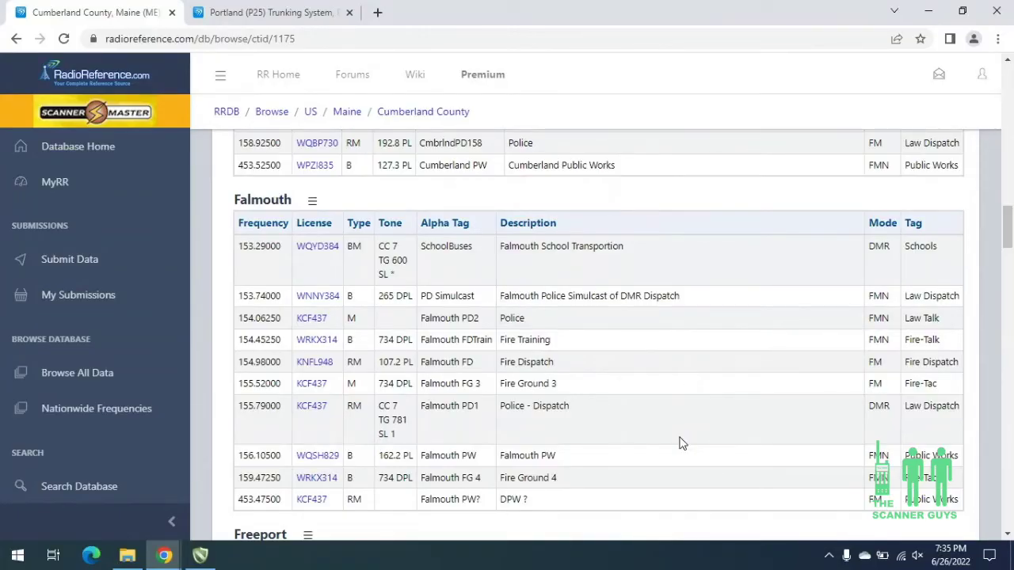
scroll(681, 444, up, 10)
scroll(681, 444, up, 10)
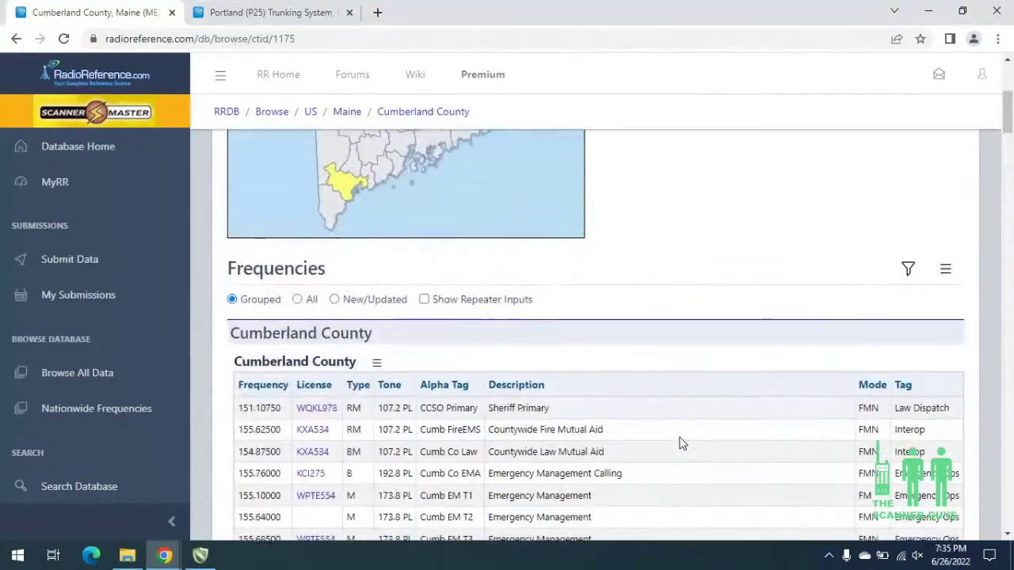
scroll(681, 444, up, 4)
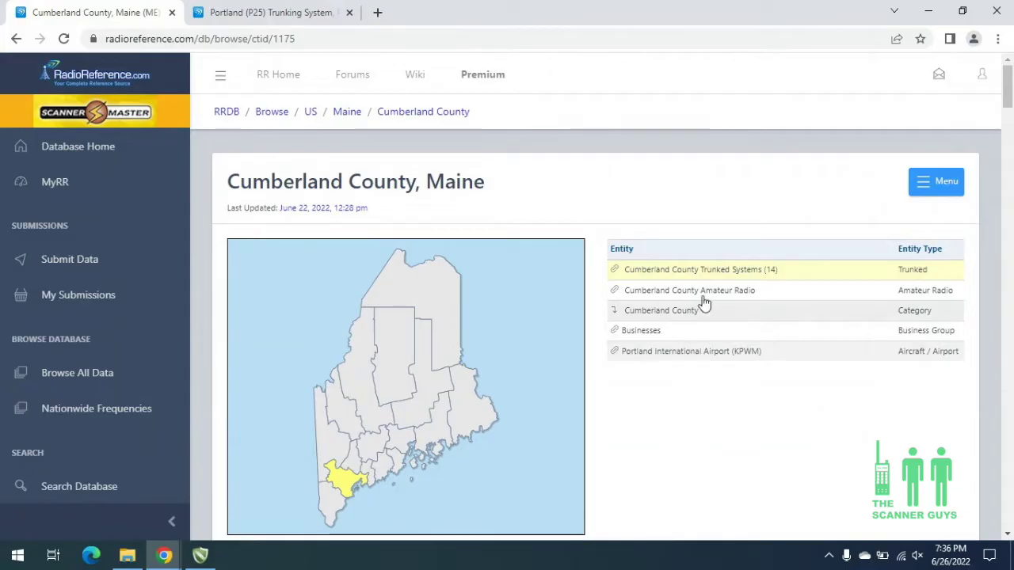
- Open the Portland (P25) trunked system from Cumberland County's trunked systems list
click(725, 278)
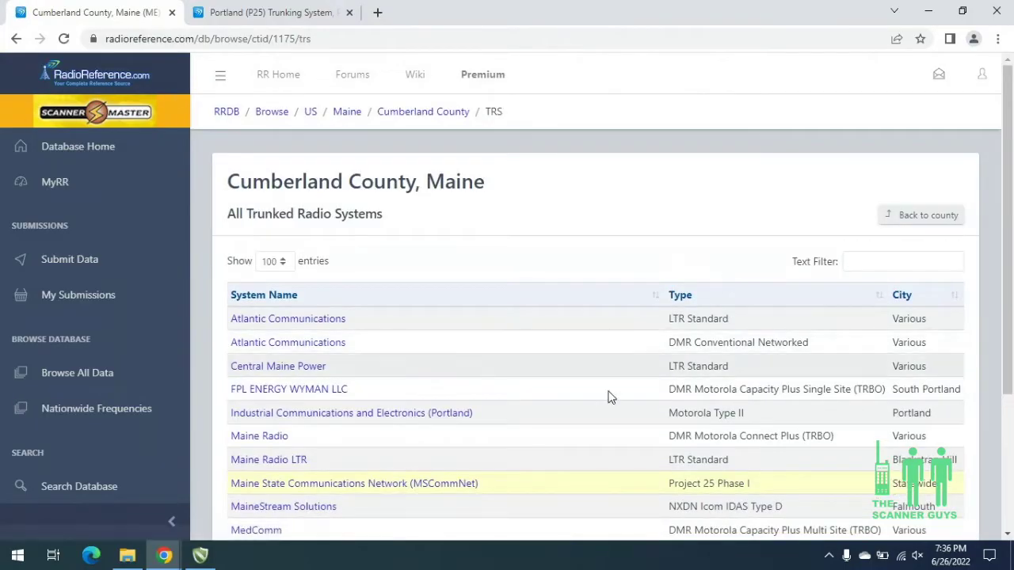
scroll(570, 425, down, 2)
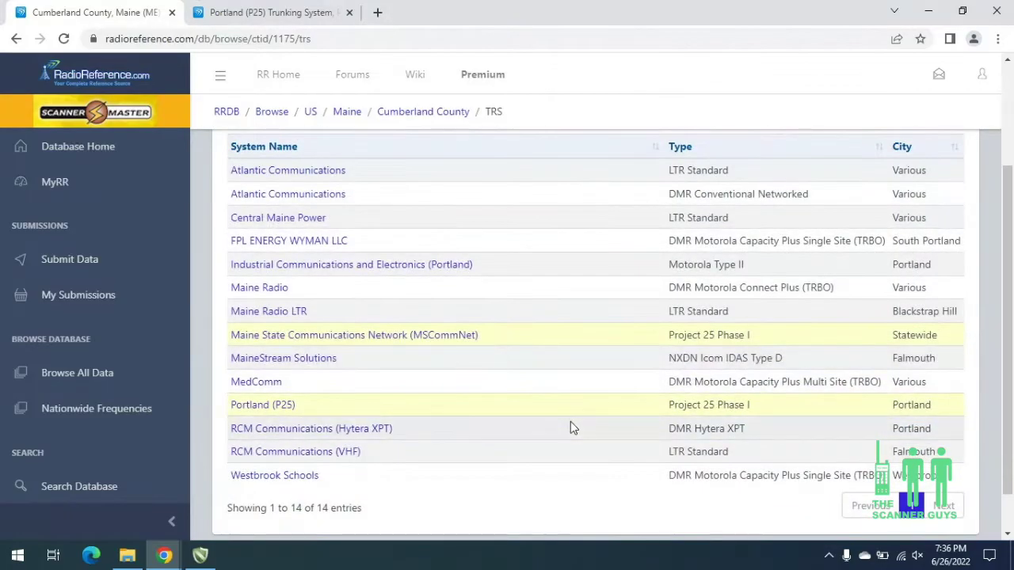
click(251, 407)
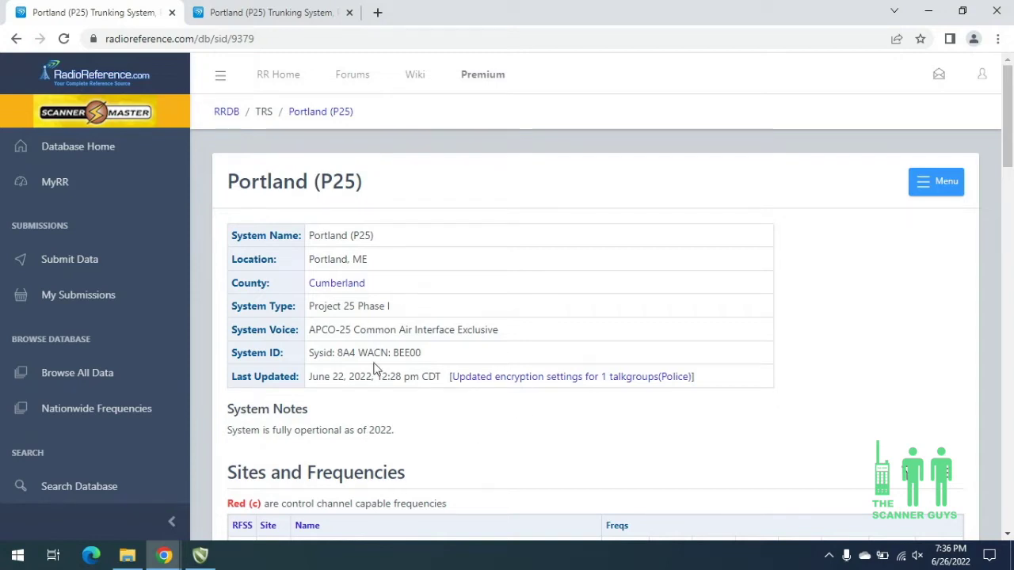
- Review the Portland (P25) talkgroup tables, then switch to the BCDx36HP Sentinel window
scroll(367, 317, down, 2)
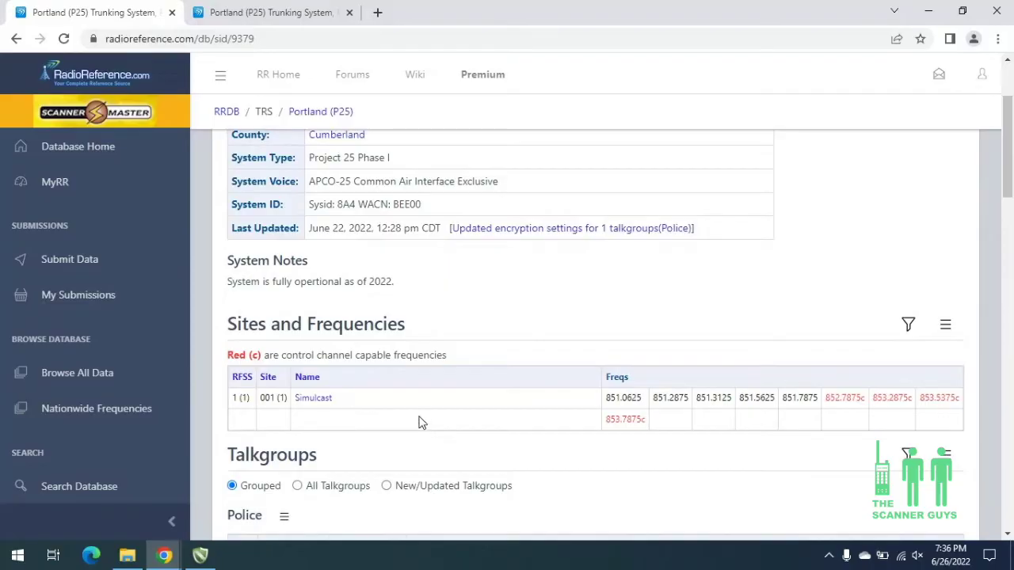
scroll(422, 429, down, 3)
scroll(420, 412, down, 2)
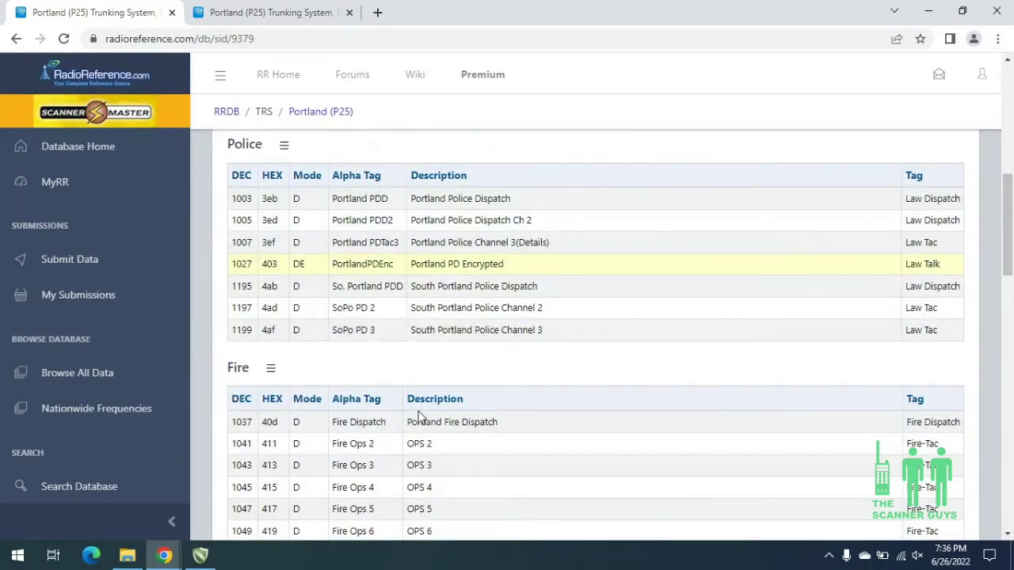
scroll(420, 417, down, 6)
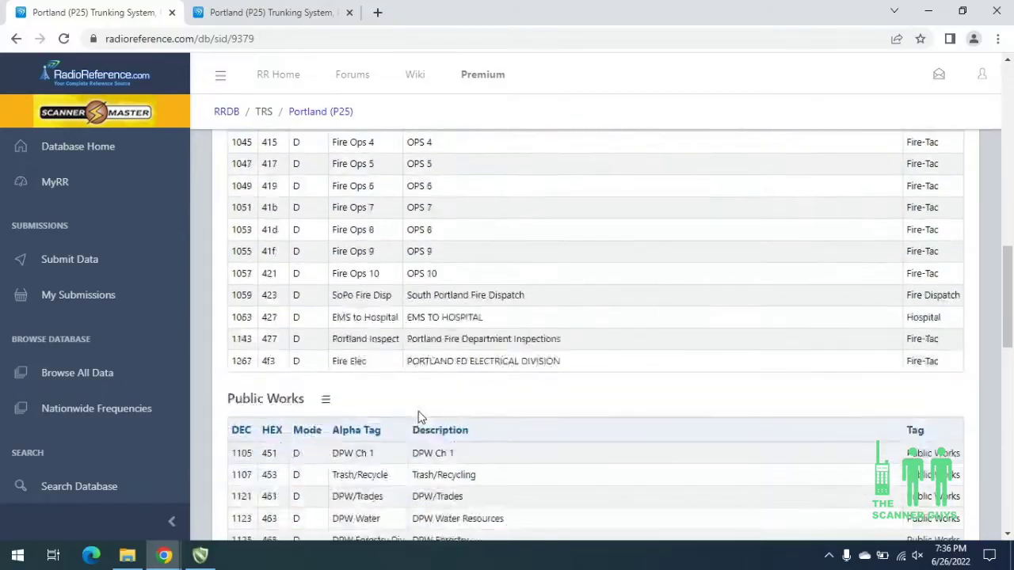
scroll(419, 418, down, 4)
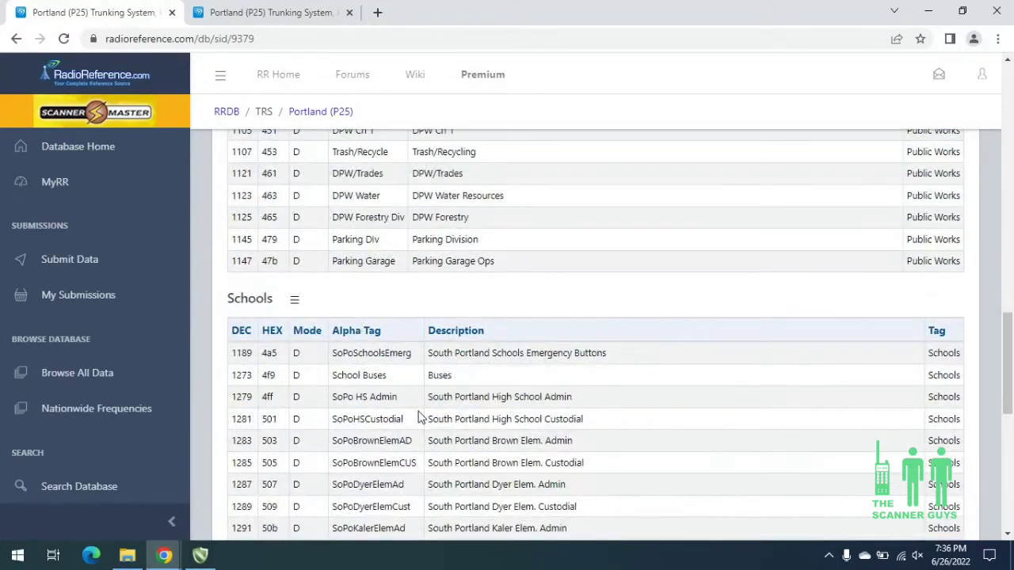
scroll(420, 417, down, 3)
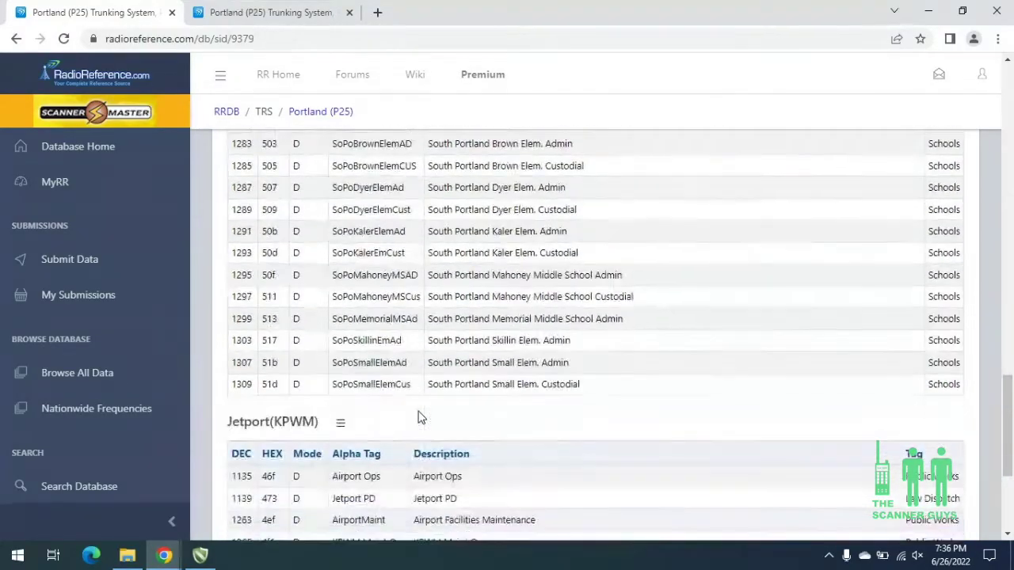
scroll(420, 417, up, 15)
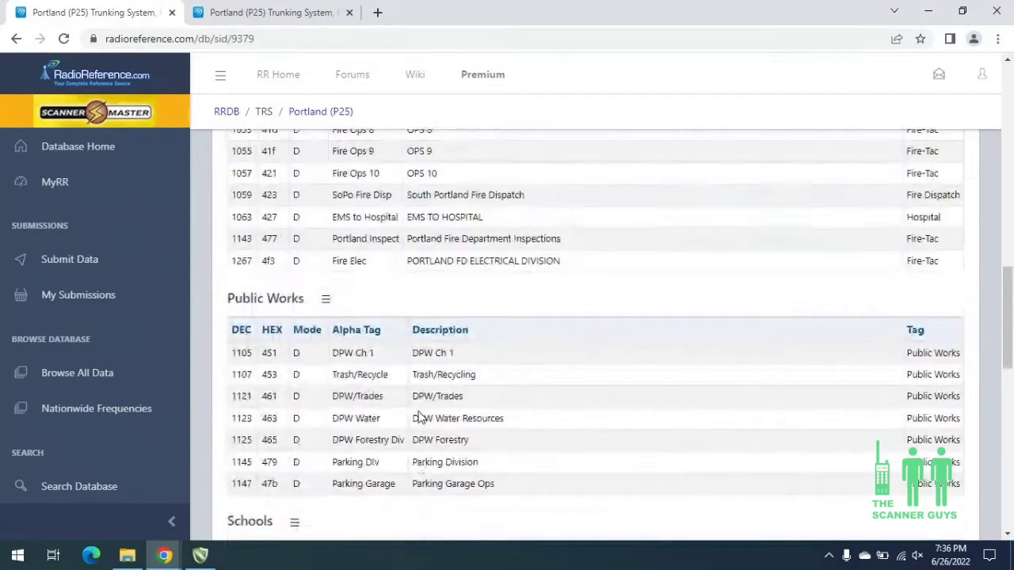
scroll(420, 417, up, 5)
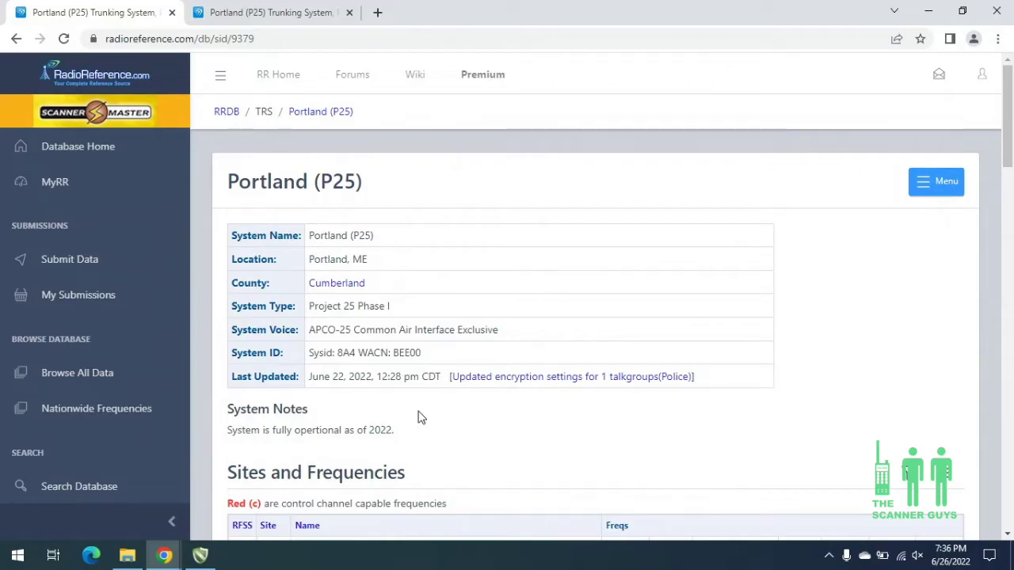
click(199, 556)
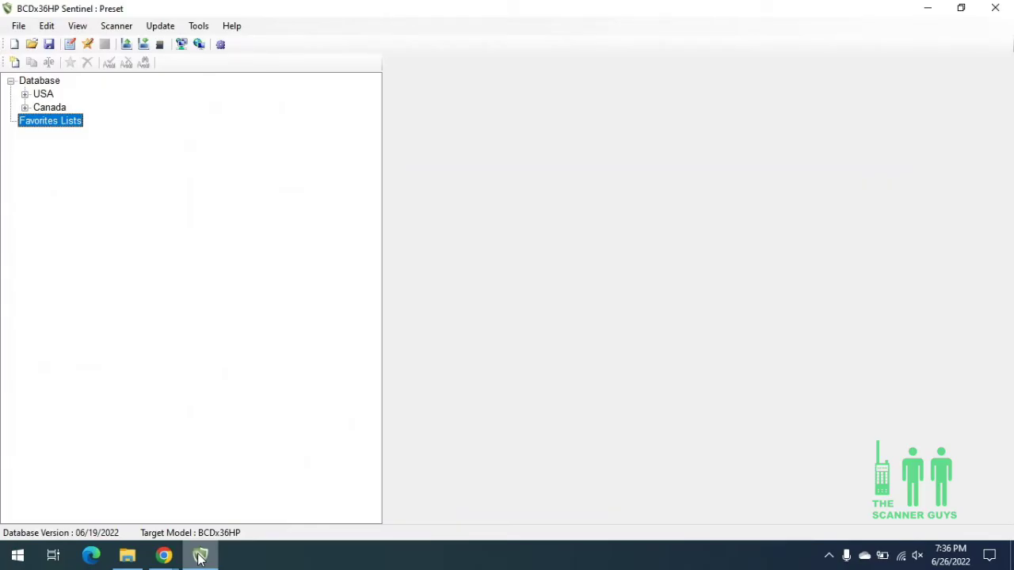
- Expand USA > Maine > Cumberland > County Systems and show Portland (P25)'s departments
click(25, 95)
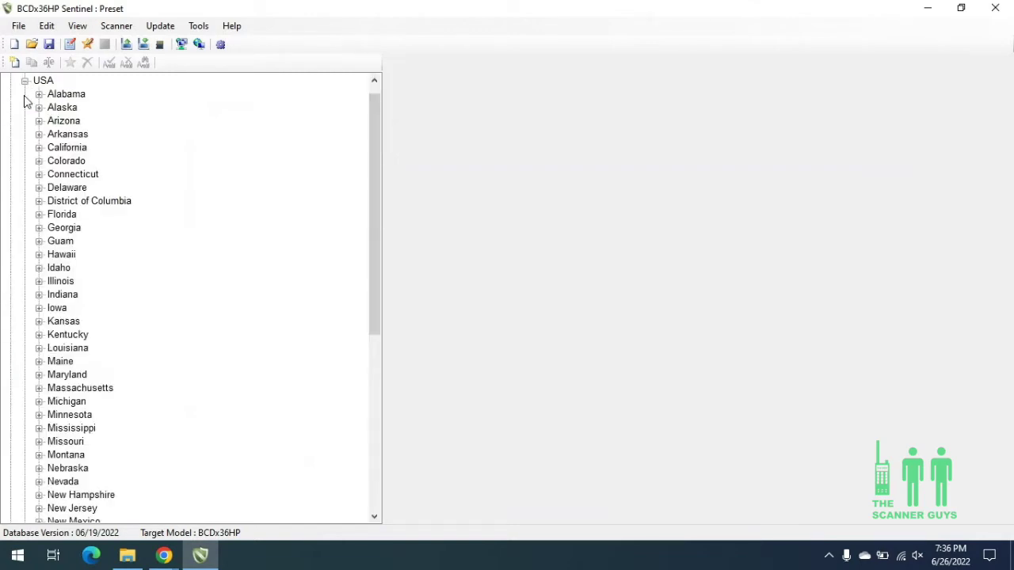
click(38, 362)
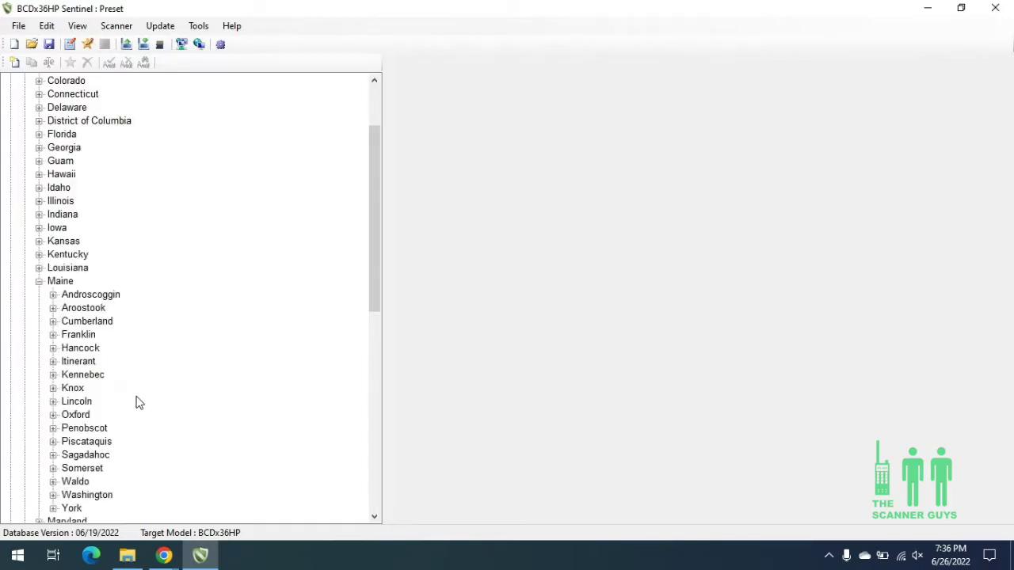
click(53, 321)
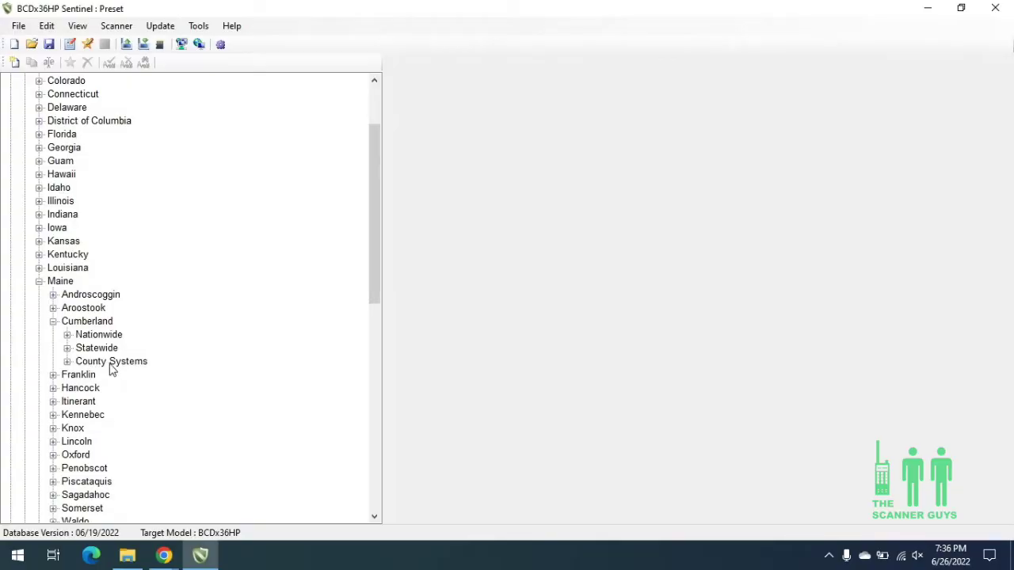
click(68, 361)
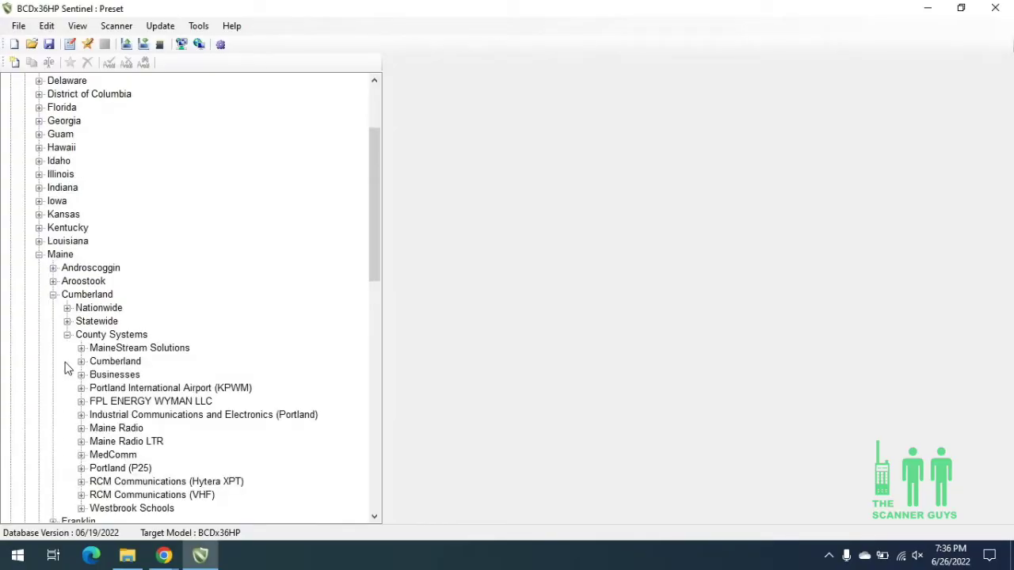
click(100, 471)
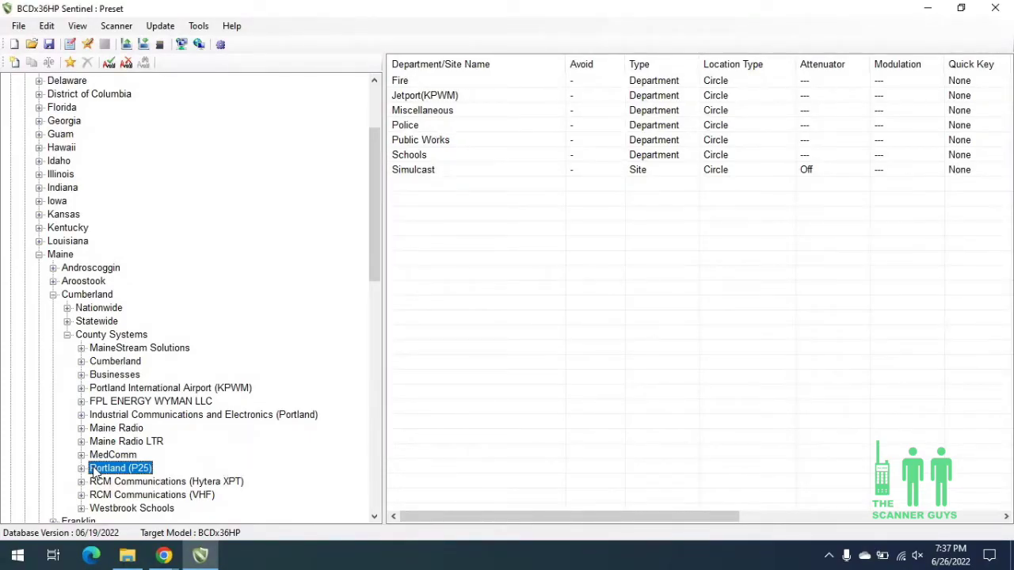
- Select the Fire, Police and Public Works departments and choose Append to Favorites List
click(405, 82)
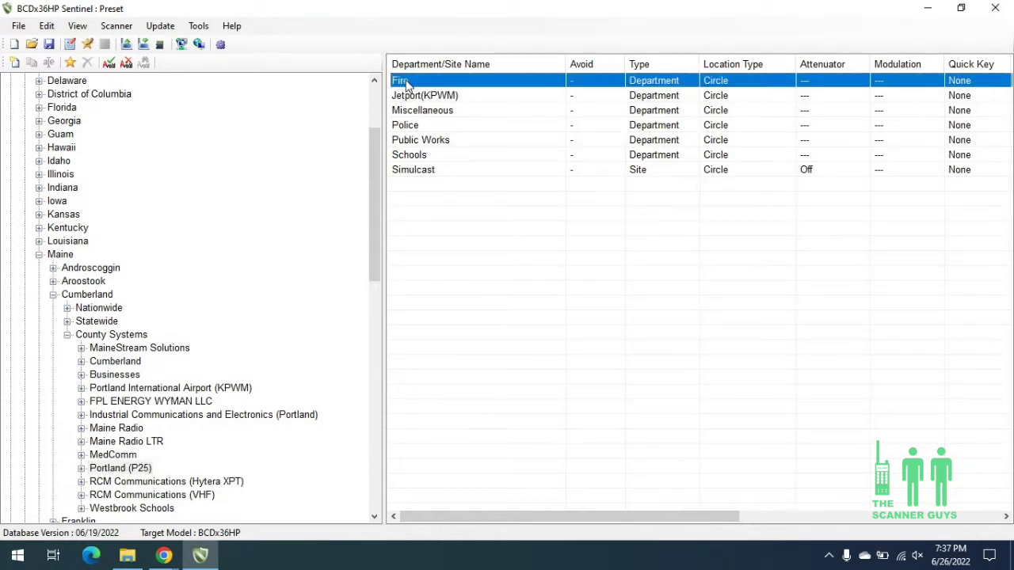
ctrl+click(415, 125)
ctrl+click(423, 140)
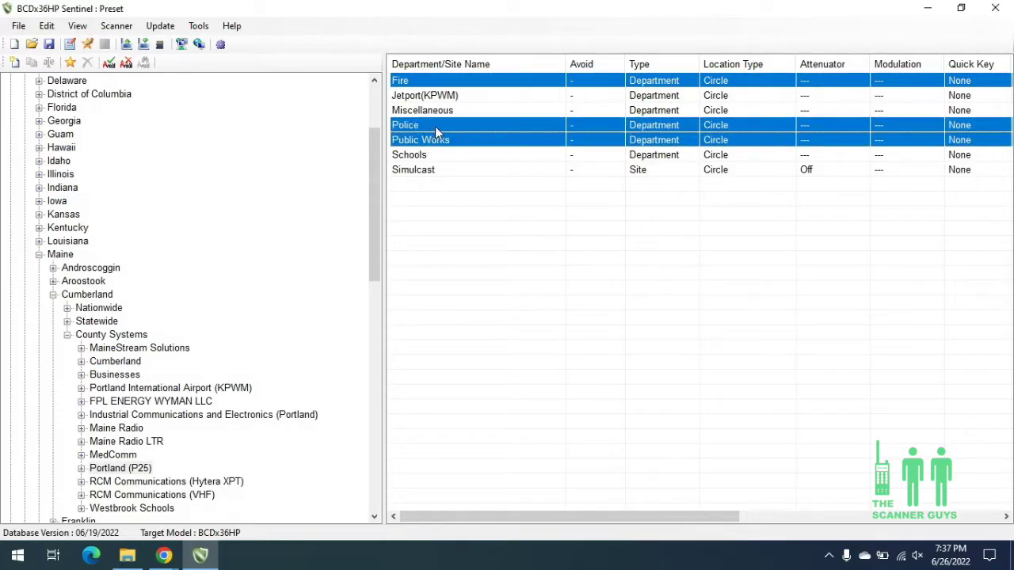
right_click(435, 126)
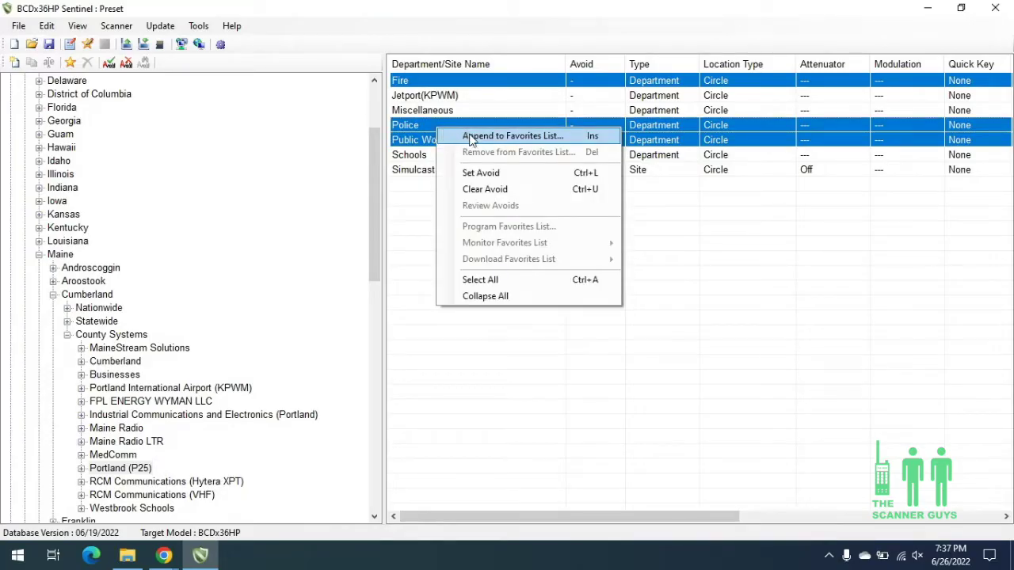
click(475, 137)
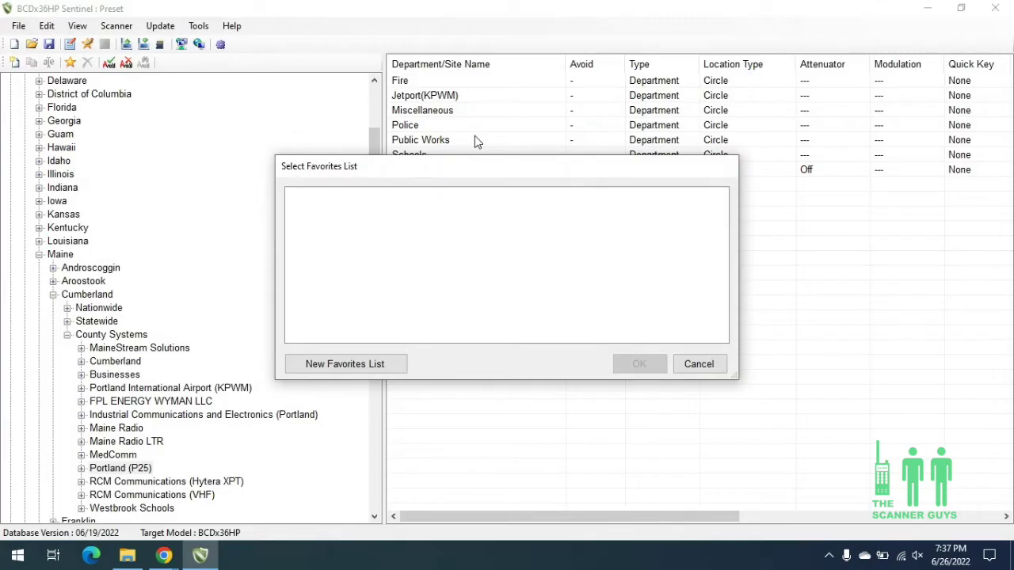
- Create a new favorites list named 'Portland, ME' for the selected Portland (P25) departments
click(345, 364)
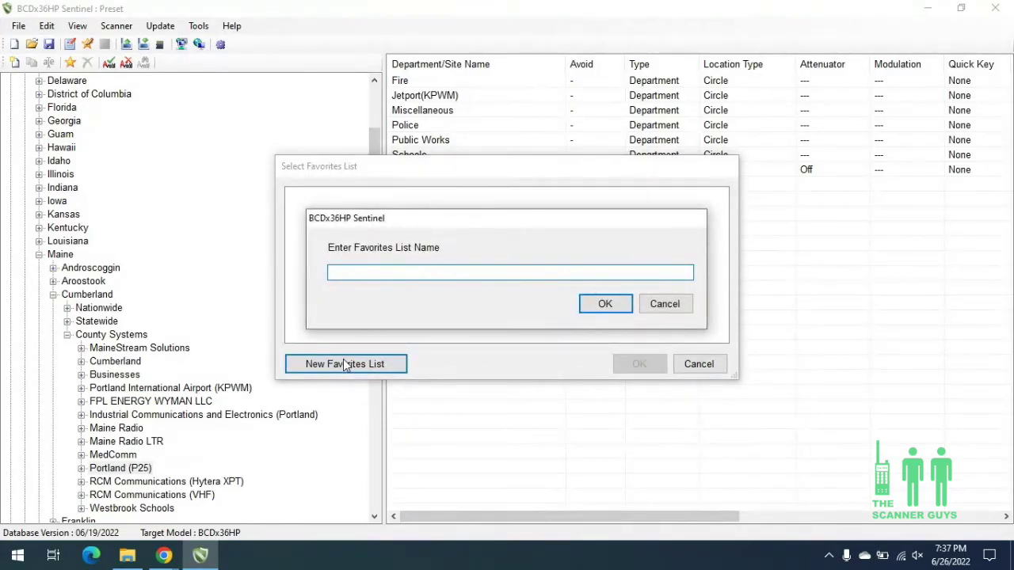
text(Portland, ME)
click(617, 303)
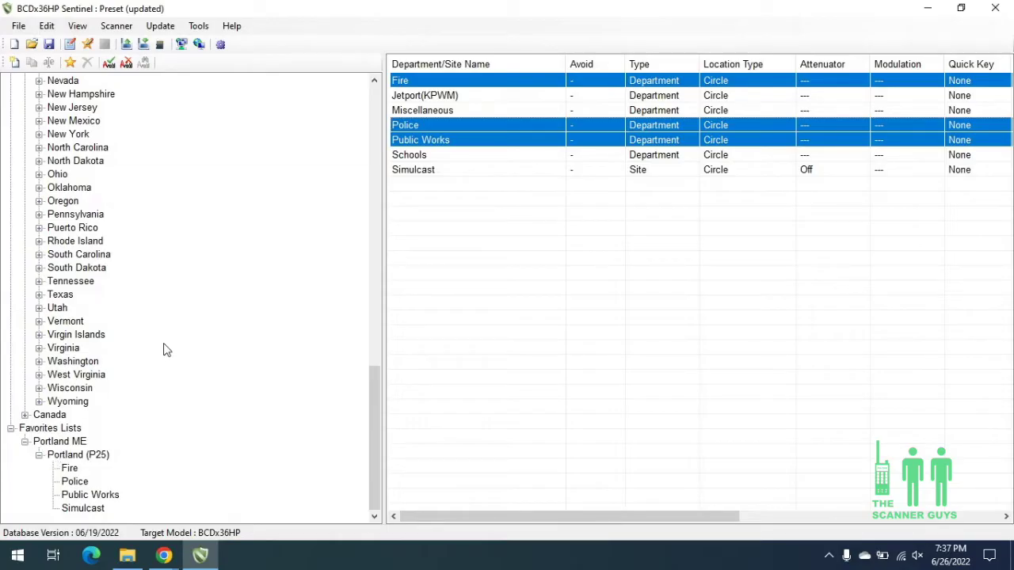
scroll(162, 352, up, 6)
scroll(161, 357, up, 7)
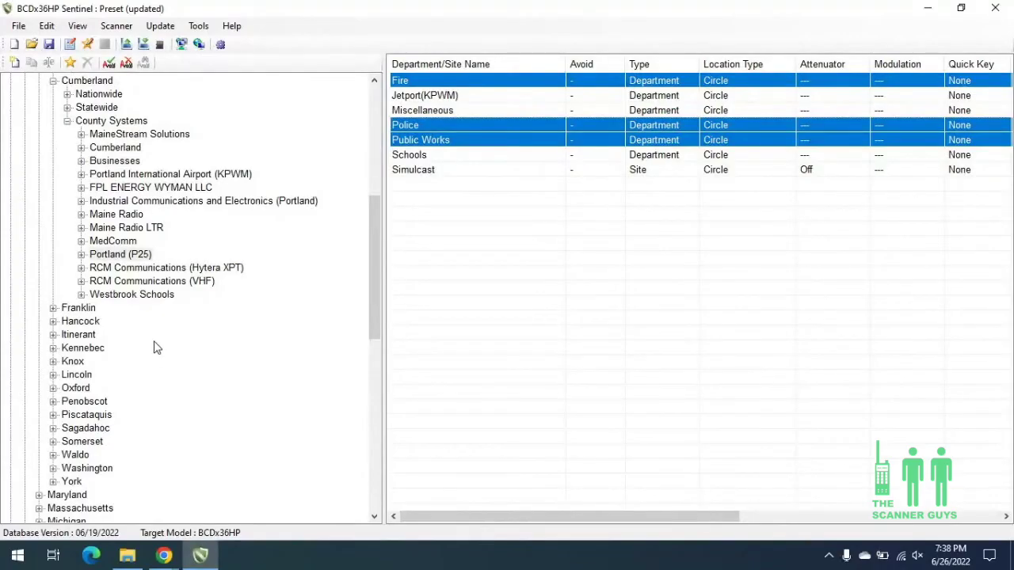
- List Cumberland's departments and select Portland/South Portland, Cape Elizabeth, Yarmouth, North Yarmouth, Freeport and Falmouth
click(80, 147)
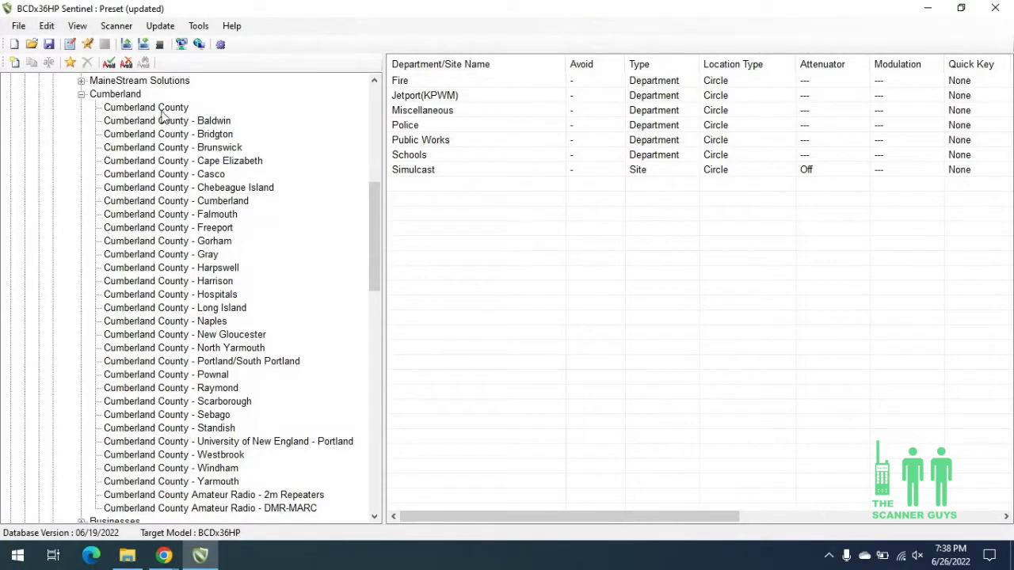
click(122, 95)
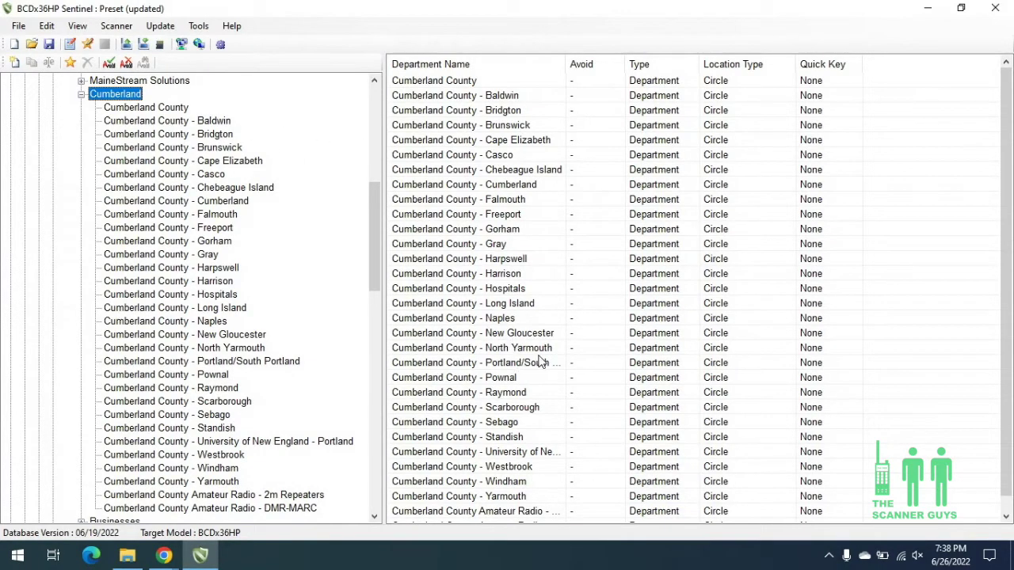
click(489, 365)
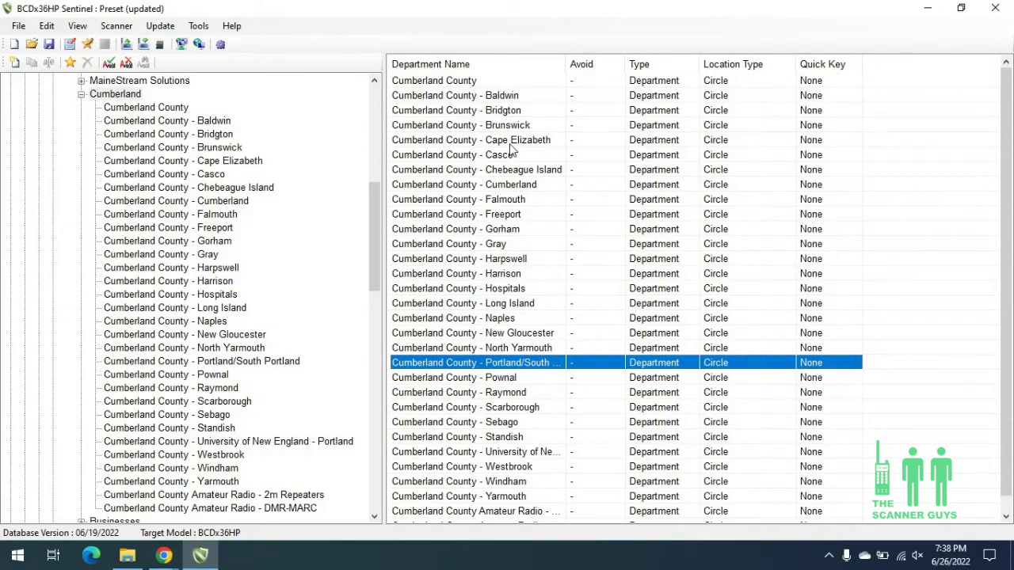
ctrl+click(506, 141)
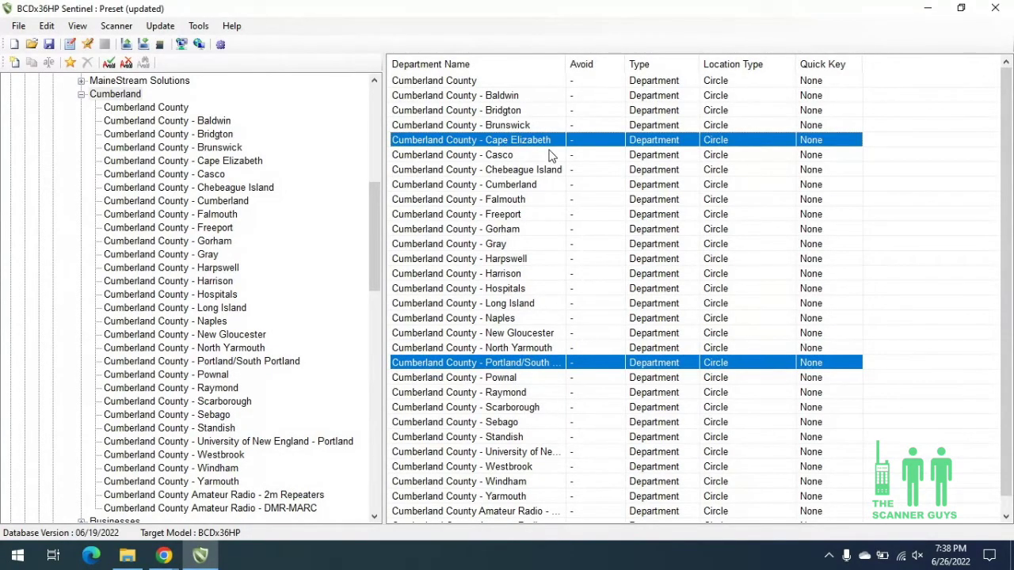
ctrl+click(511, 499)
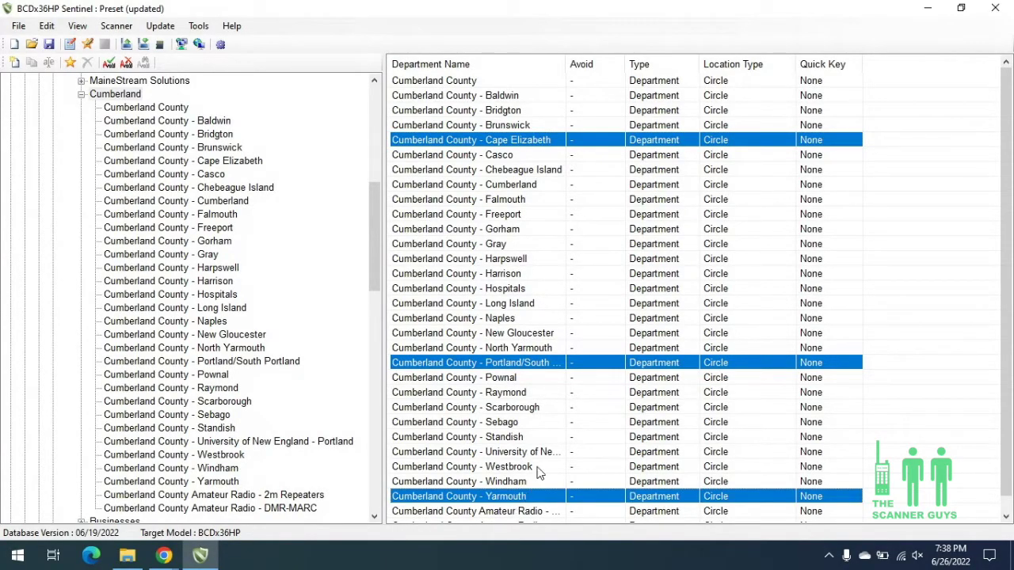
ctrl+click(533, 350)
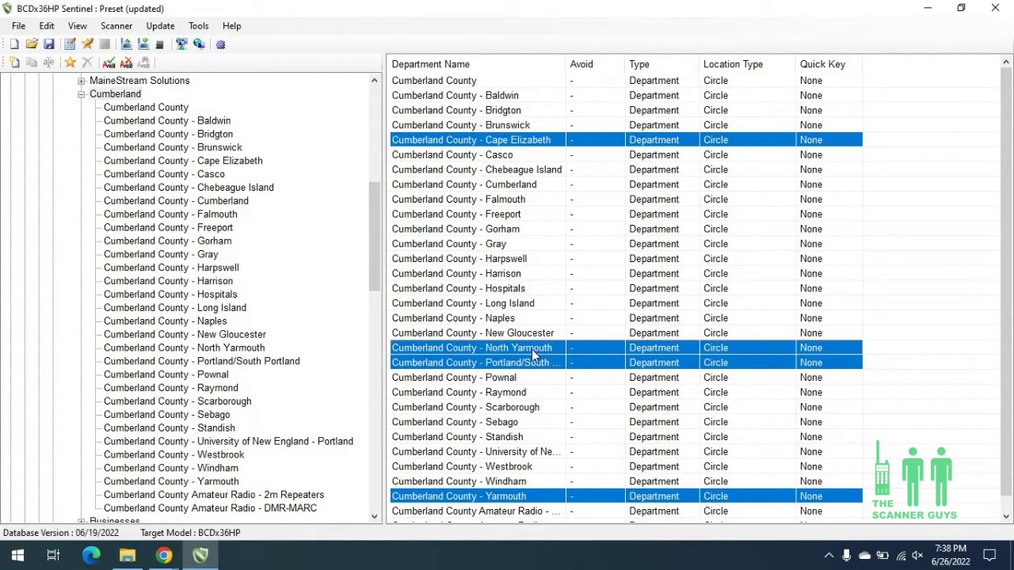
ctrl+click(505, 216)
ctrl+click(522, 202)
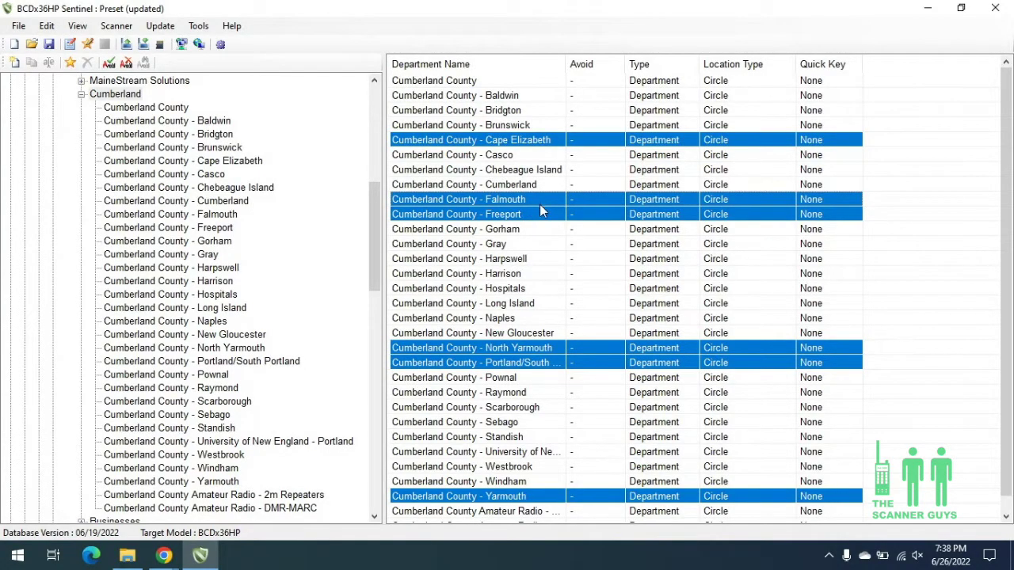
- Append the six selected Cumberland town departments to the Portland ME favorites list
right_click(540, 210)
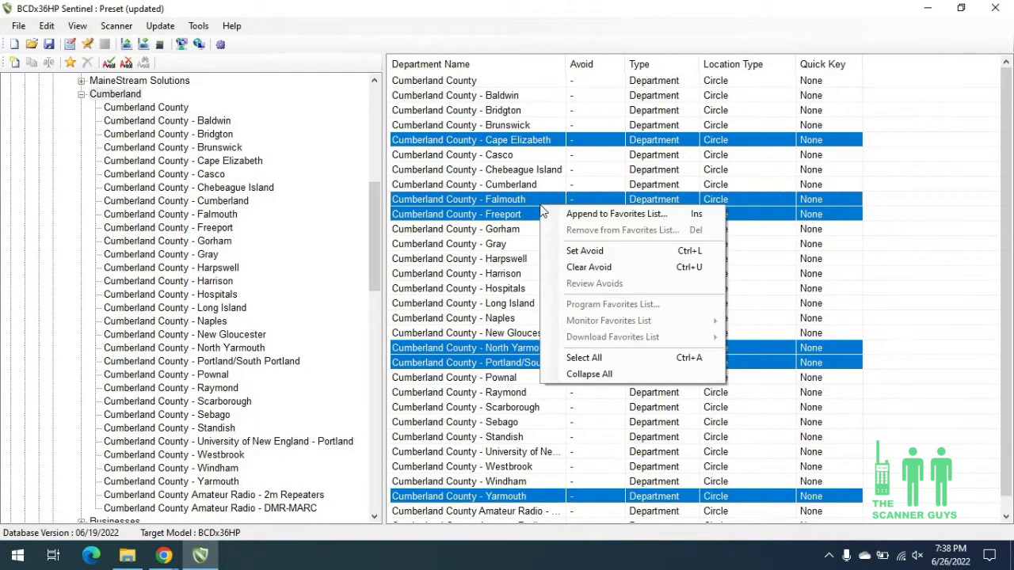
click(615, 217)
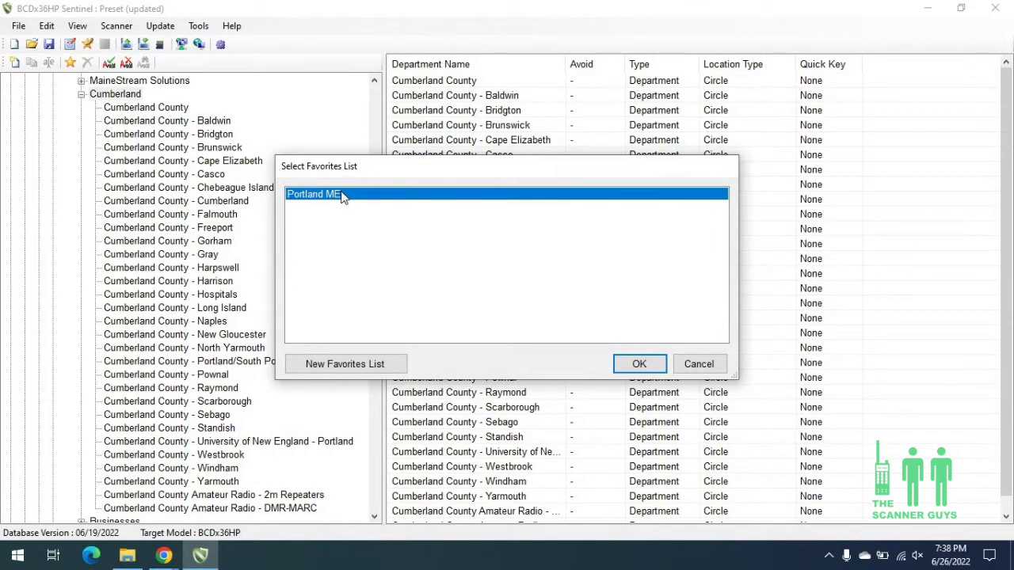
click(640, 365)
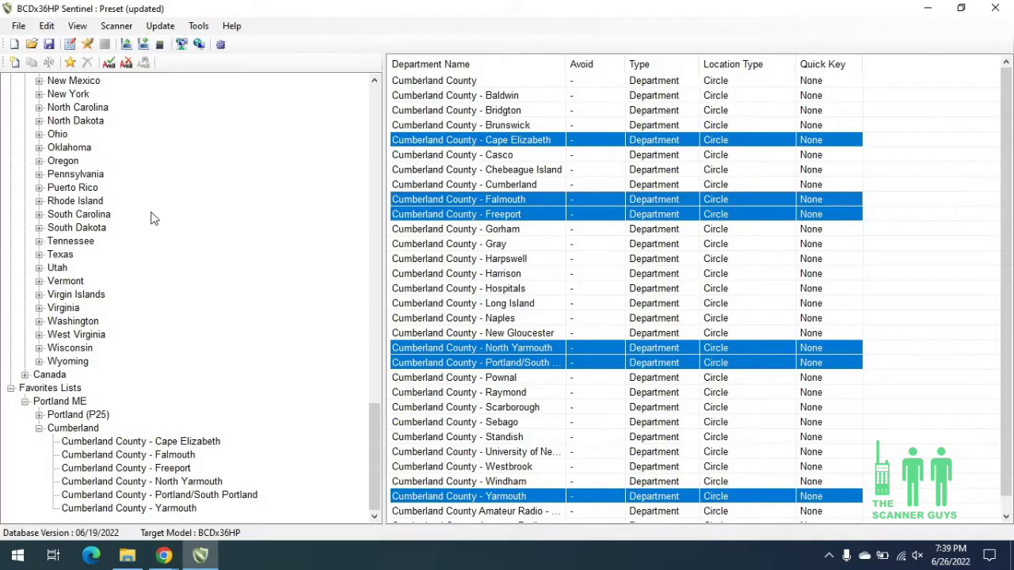
- Show the Cumberland County - Scarborough department's channels, including Fire Dispatch 154.130000
scroll(153, 215, up, 6)
scroll(153, 223, up, 7)
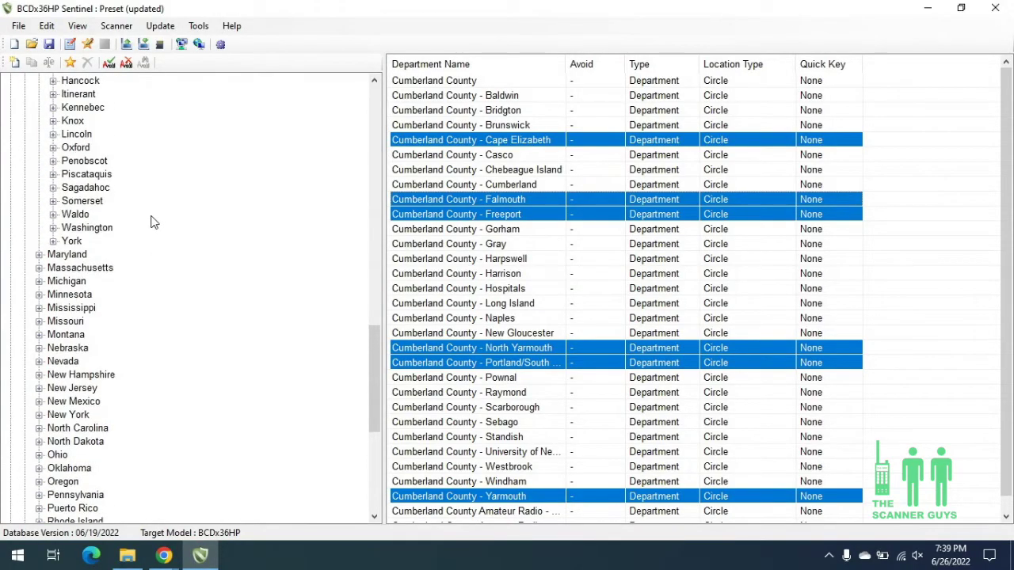
scroll(153, 218, up, 5)
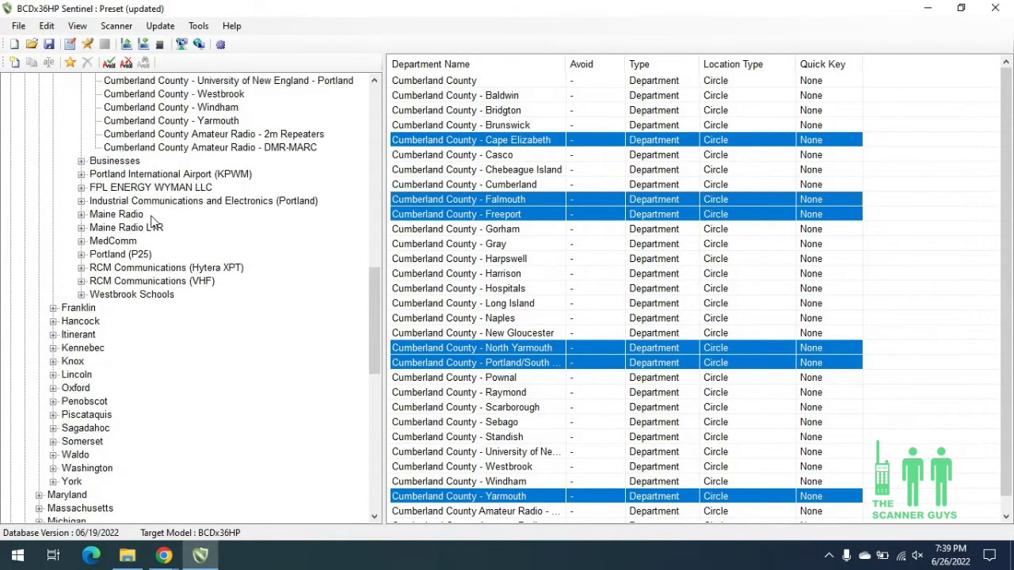
scroll(161, 258, up, 2)
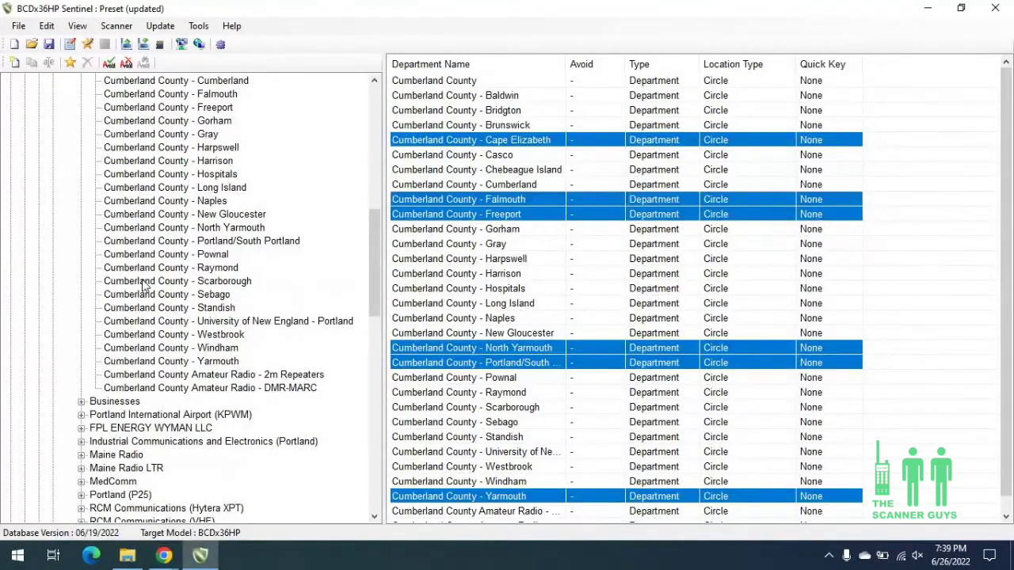
click(128, 282)
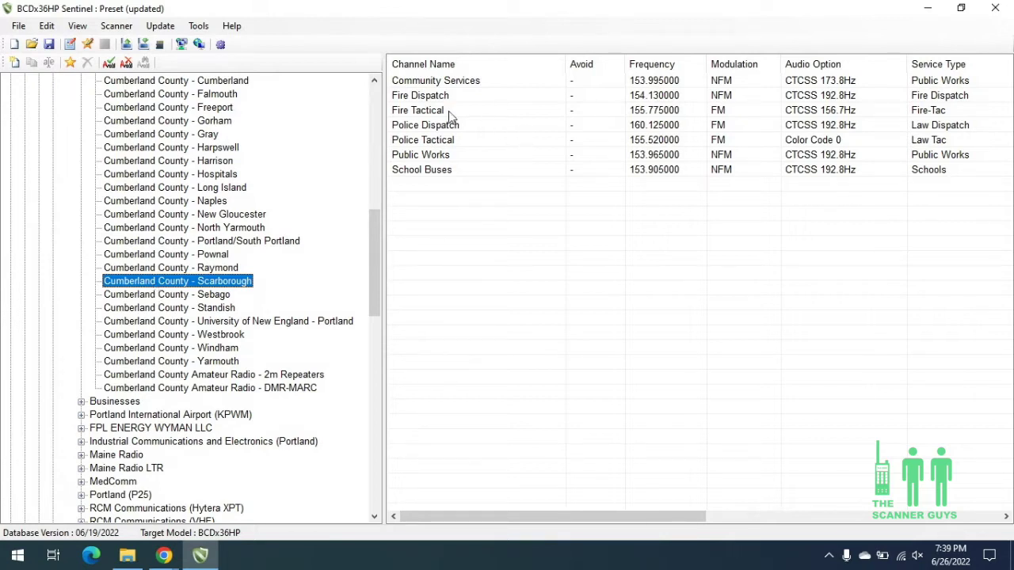
- Append Scarborough's Fire Dispatch, Fire Tactical, Police Dispatch and Police Tactical channels to Portland ME
click(420, 99)
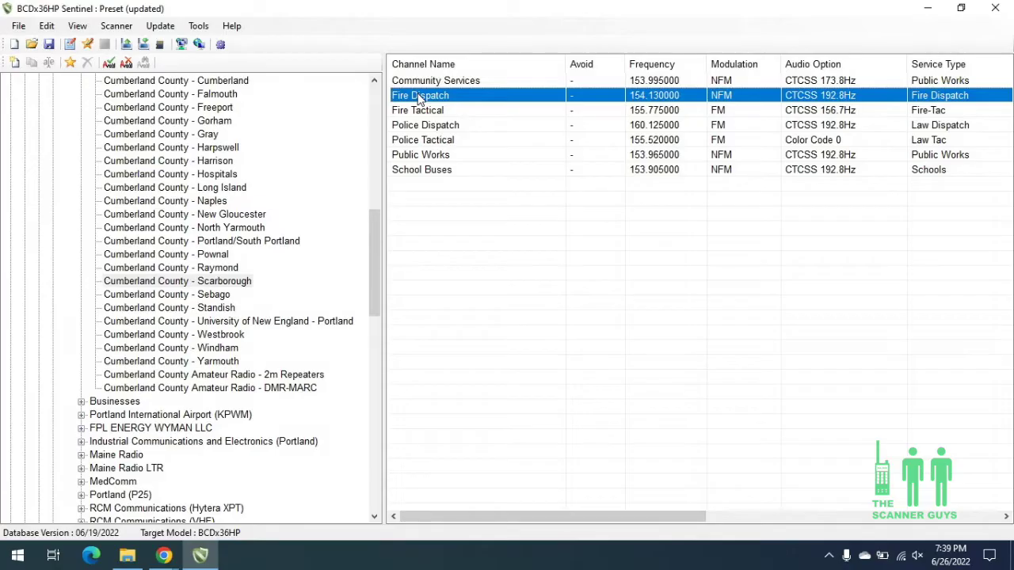
shift+click(428, 112)
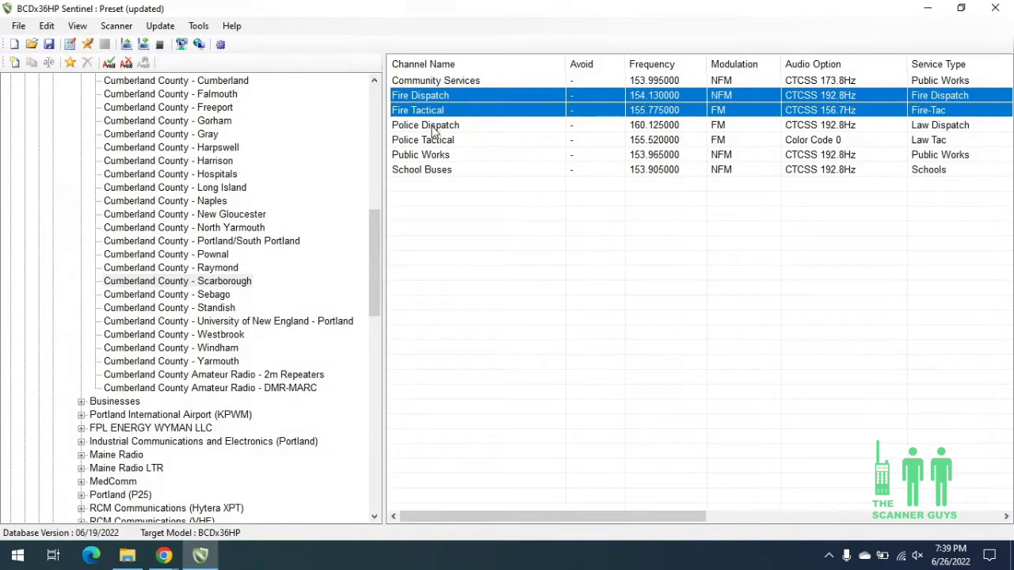
shift+click(433, 129)
shift+click(424, 141)
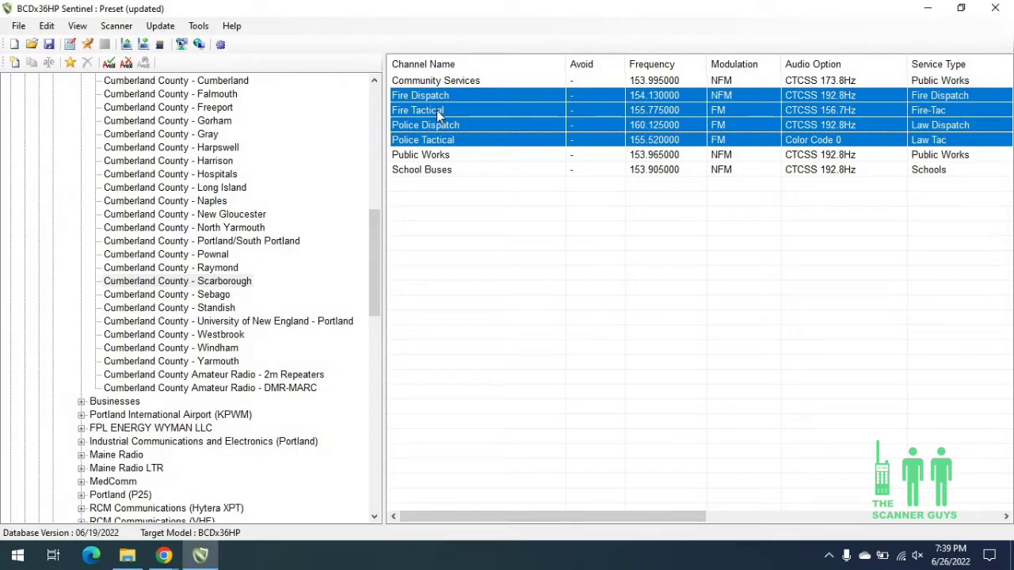
right_click(437, 110)
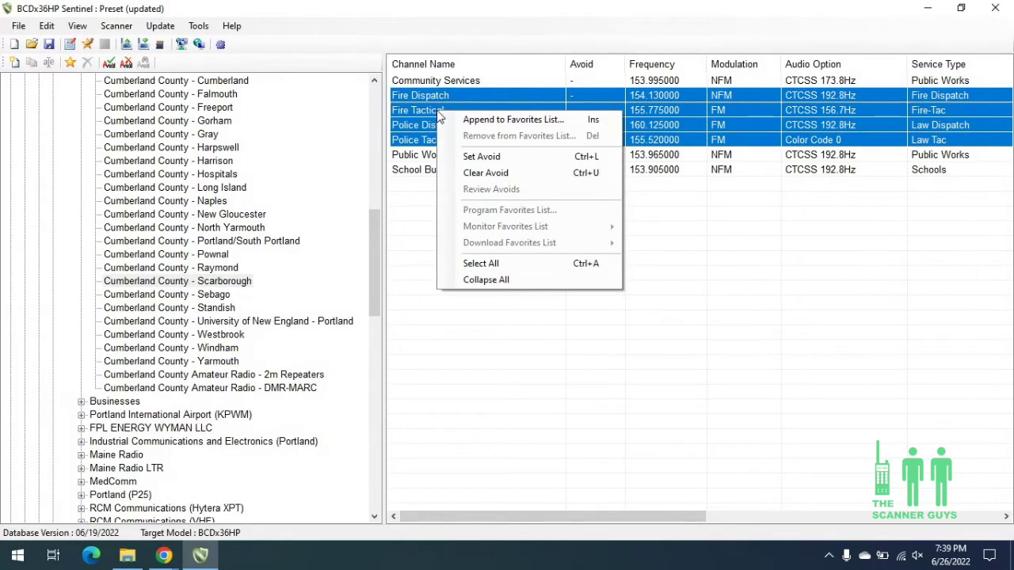
click(477, 120)
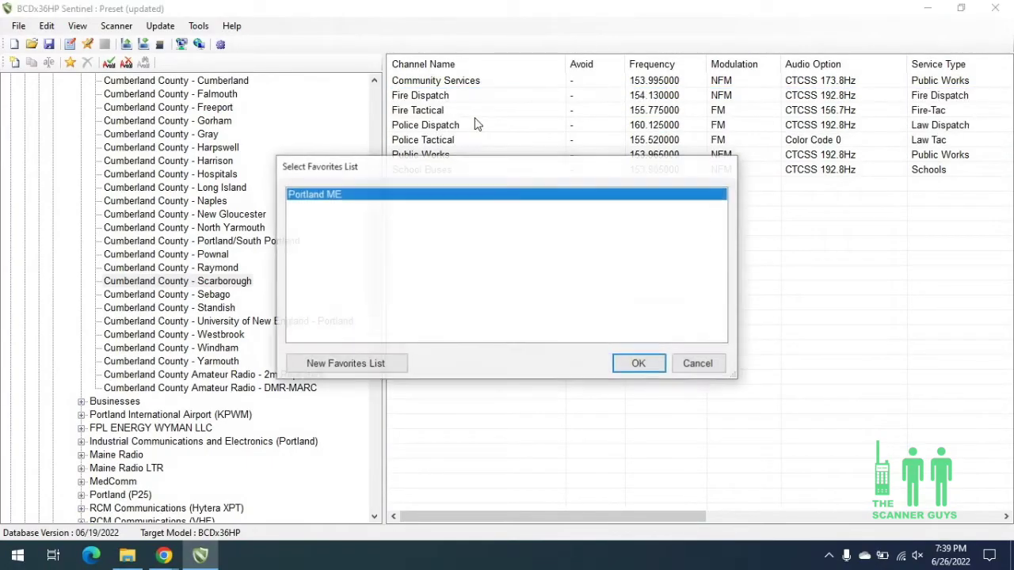
click(639, 364)
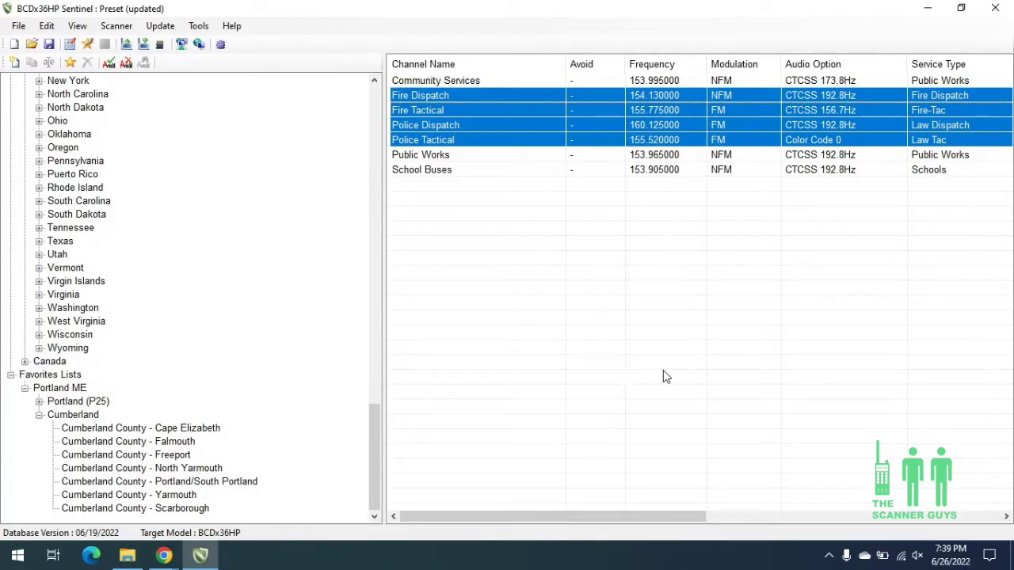
- Open the Portland ME favorites list in the Favorites List Editor via Program Favorites List
click(60, 388)
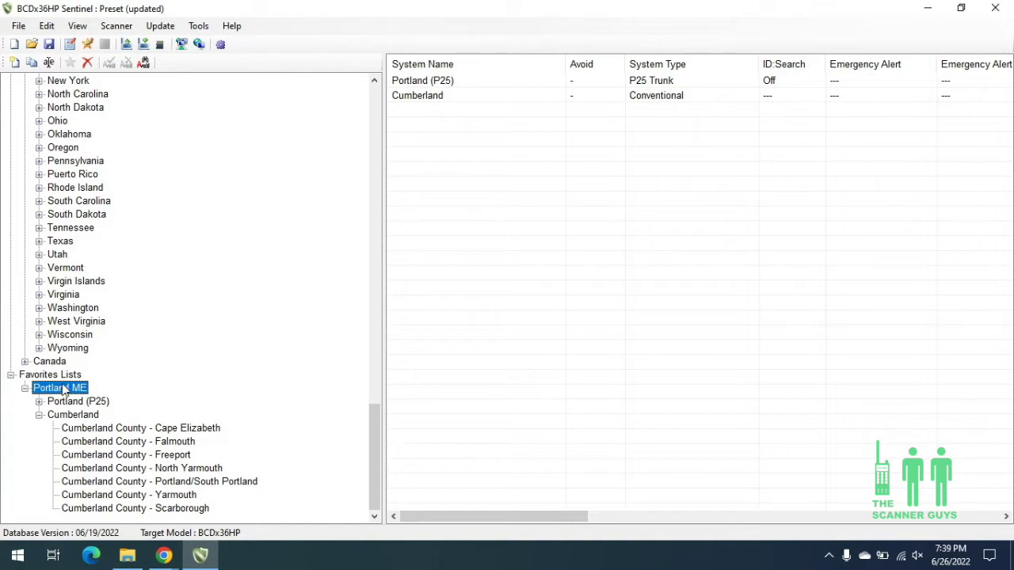
right_click(56, 387)
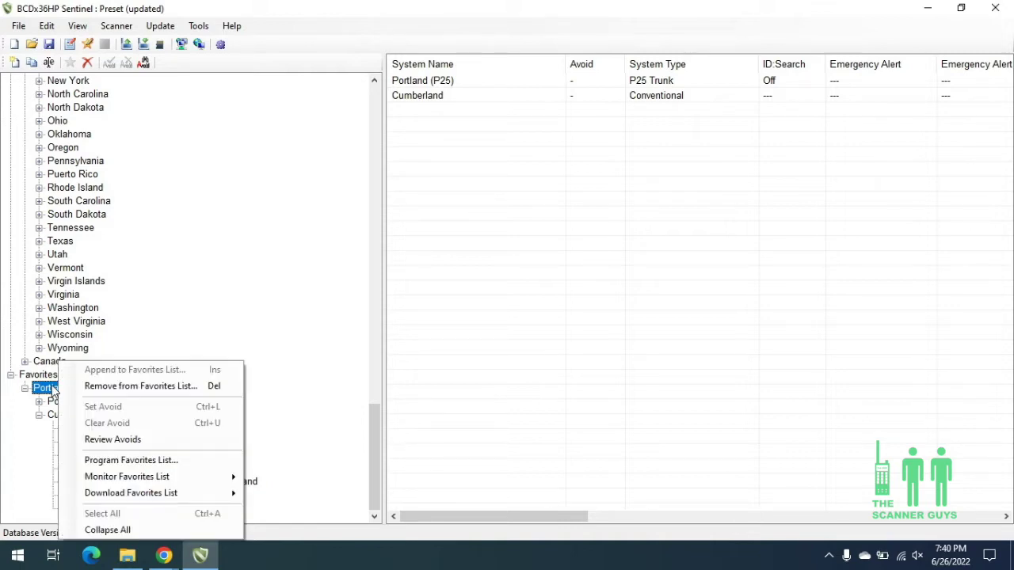
click(111, 461)
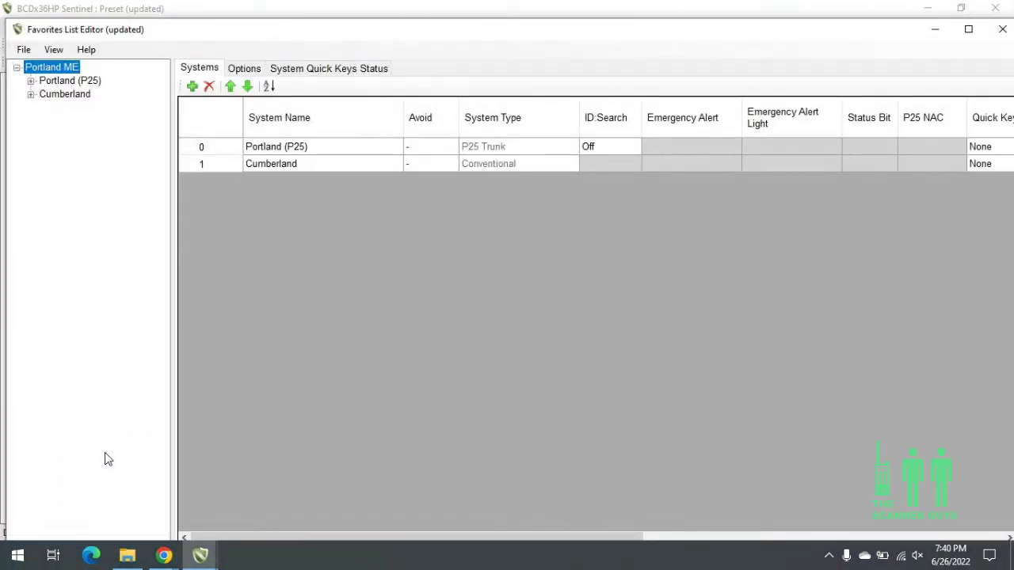
- Expand the Cumberland system and show its seven departments, Cape Elizabeth through Scarborough
click(31, 94)
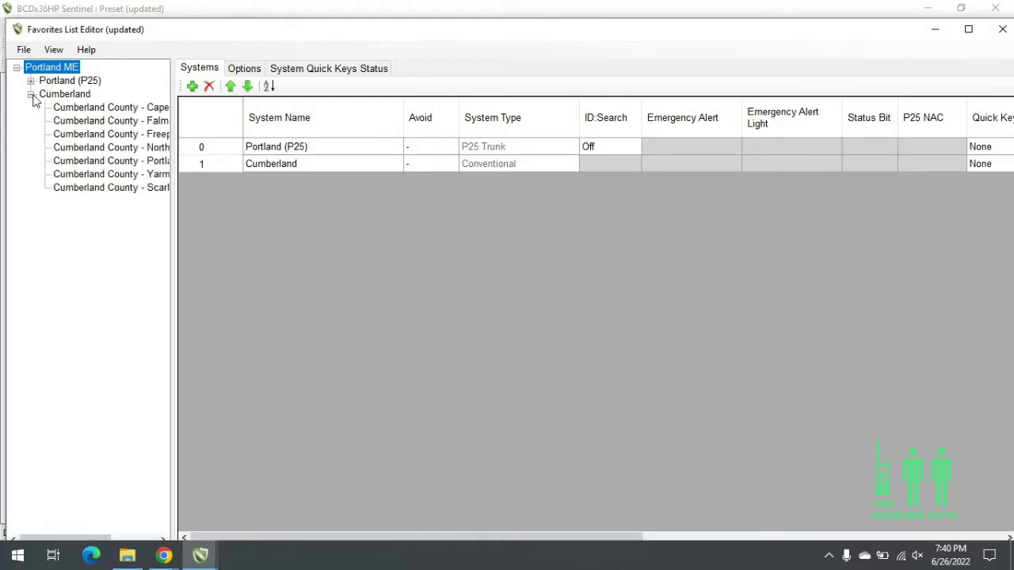
click(81, 95)
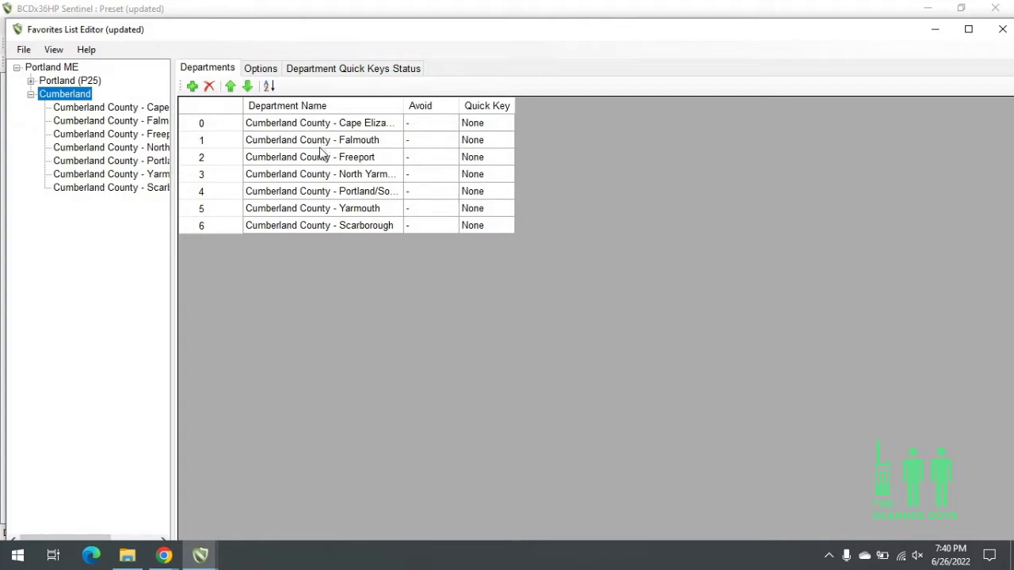
- Rename department 0 from 'Cumberland County - Cape Elizabeth' to 'Cape Elizabeth'
click(339, 125)
click(339, 125)
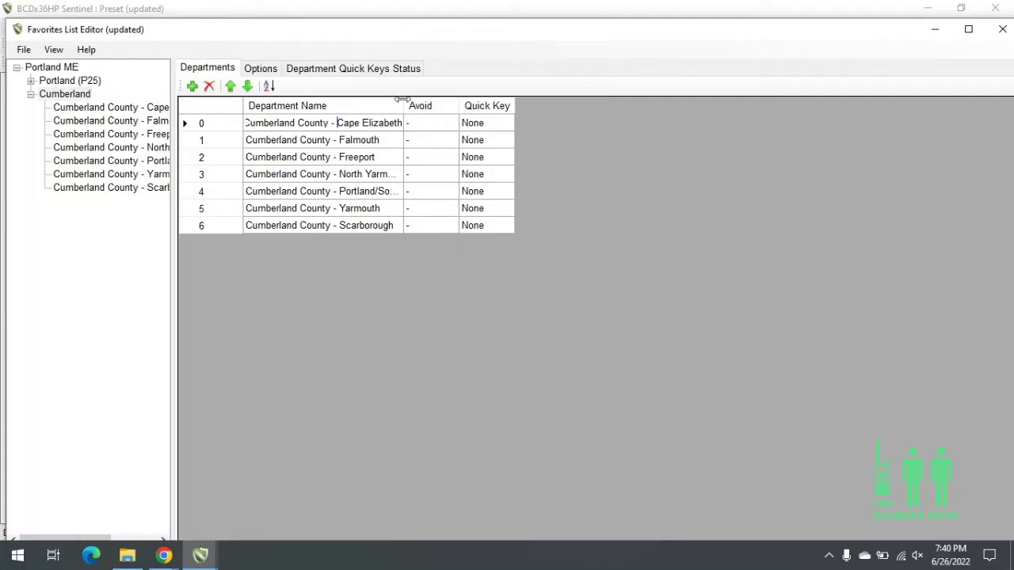
key(BackSpace)
key(BackSpace)
key(BackSpace)
key(BackSpace)
key(BackSpace)
key(BackSpace)
key(BackSpace)
key(BackSpace)
key(BackSpace)
key(BackSpace)
key(BackSpace)
key(BackSpace)
key(BackSpace)
key(BackSpace)
key(BackSpace)
key(BackSpace)
key(BackSpace)
key(BackSpace)
key(BackSpace)
key(BackSpace)
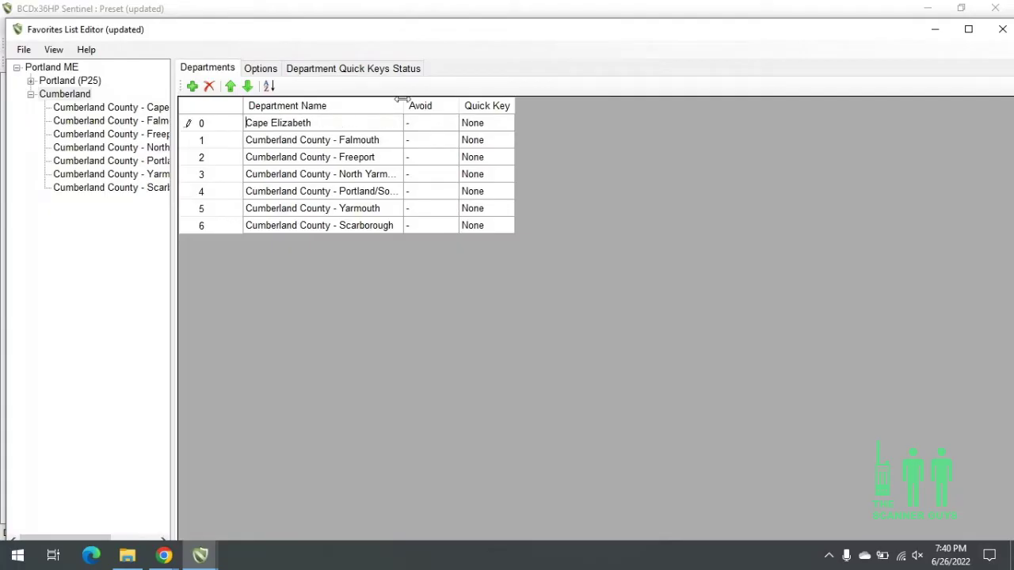
- Select the 'Cumberland County - ' prefix in the Falmouth department name for removal
click(341, 141)
click(342, 141)
drag(340, 141, 244, 139)
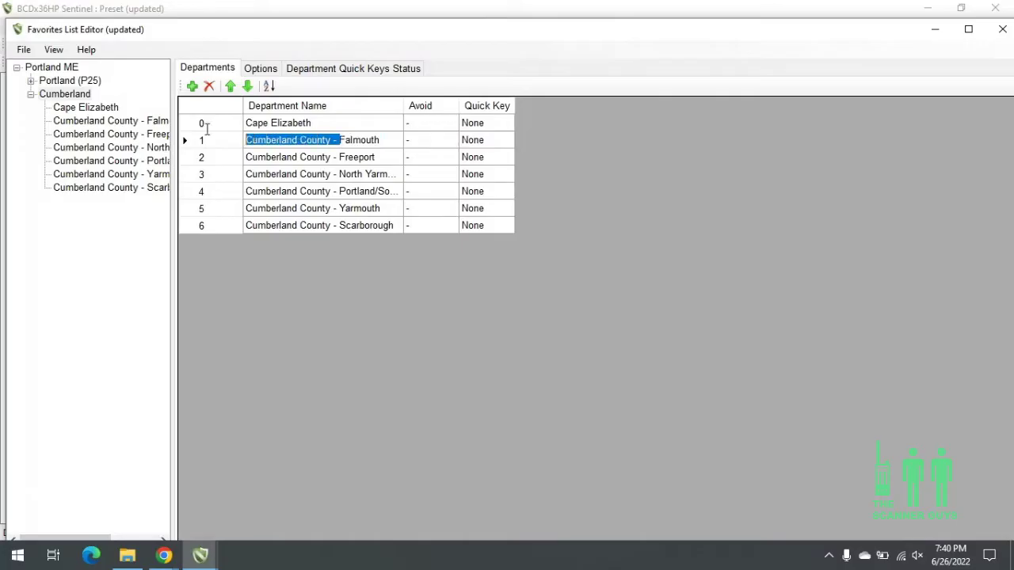